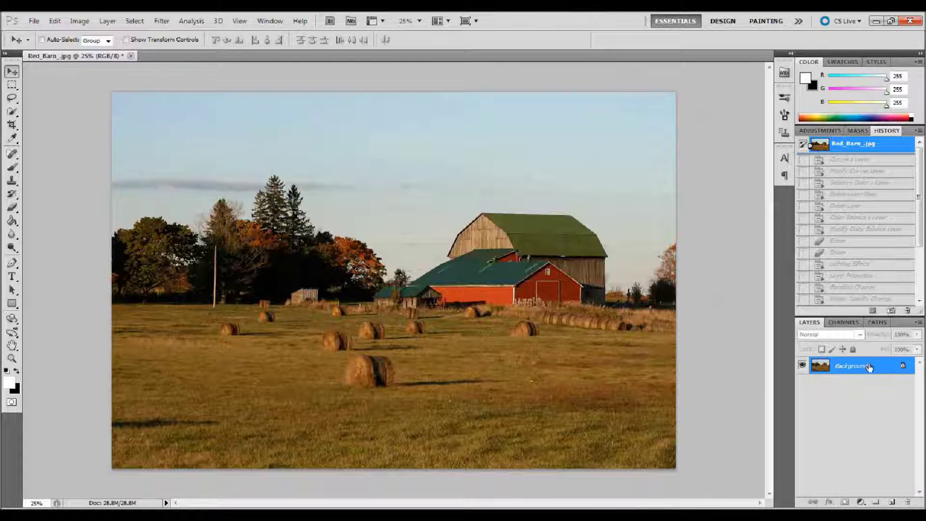
left_click(268, 22)
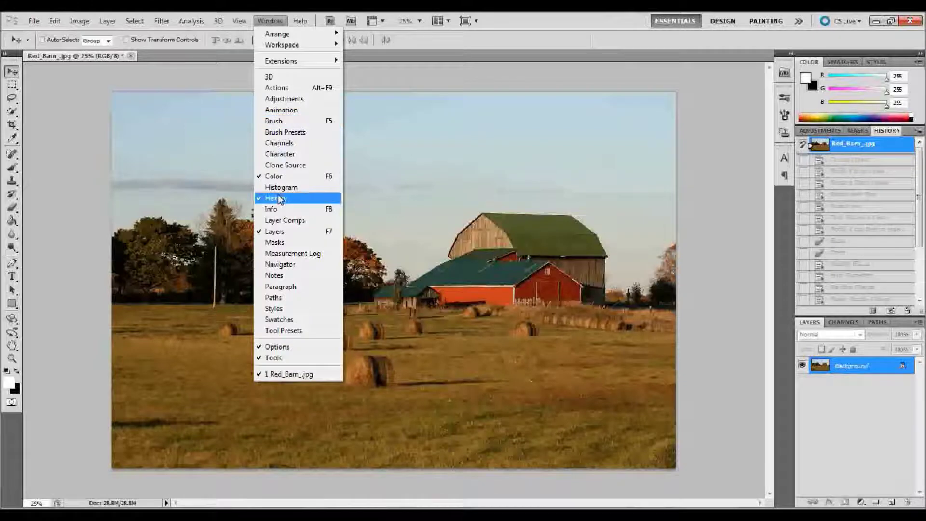
left_click(277, 20)
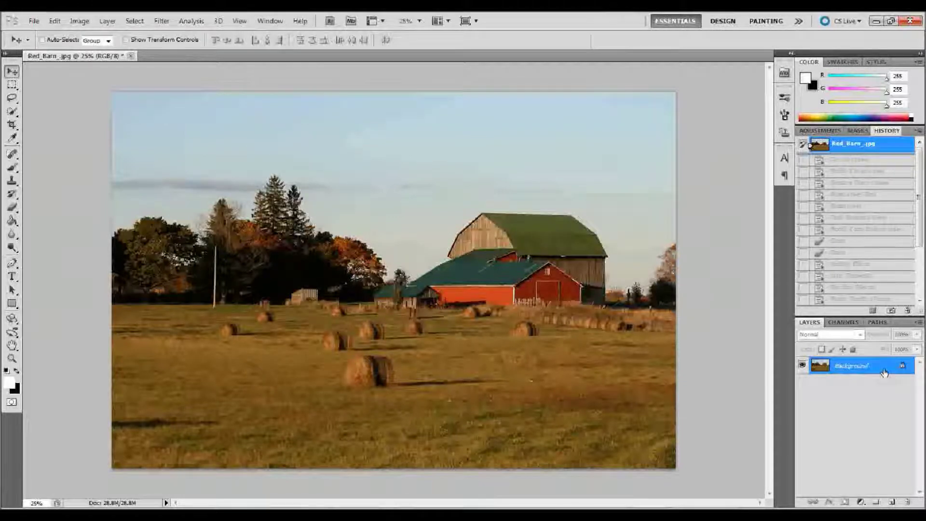
Duplicate the Background layer, then make a second copy and undo that extra duplicate.
left_click_drag(883, 372, 891, 501)
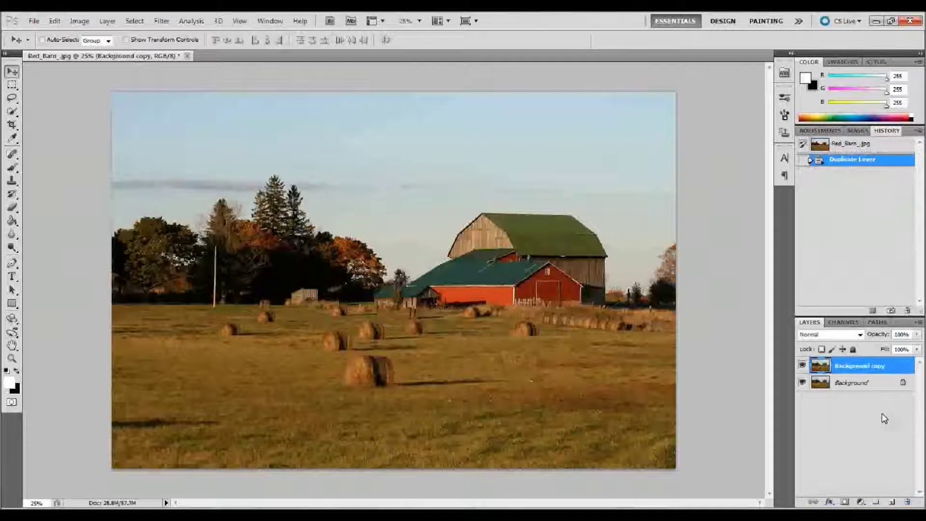
key("ctrl+j")
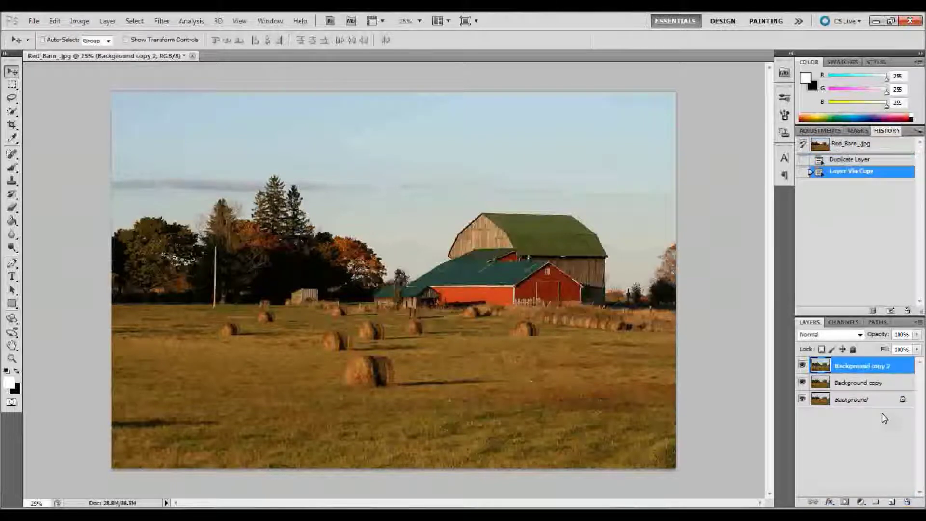
key("ctrl+z")
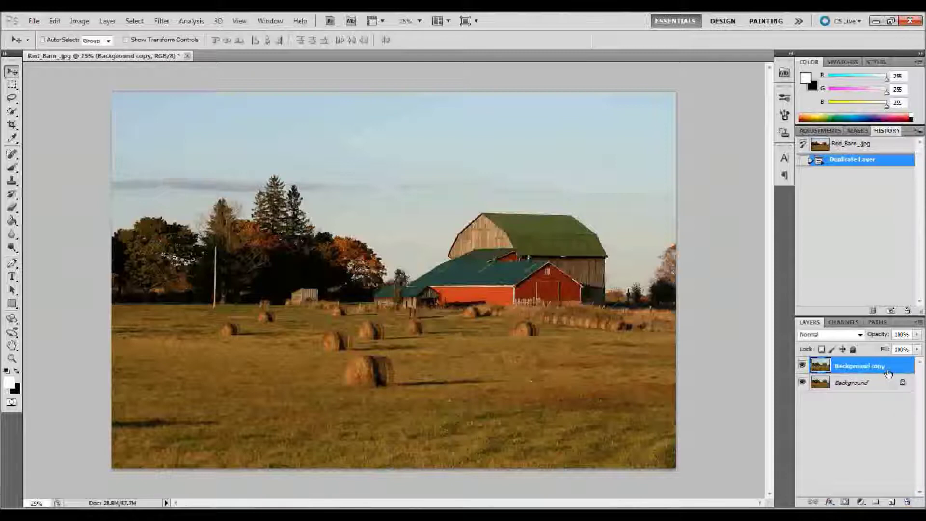
Rename the duplicated layer as lighting and hide the original Background layer.
double_click(874, 369)
type("lighy")
key("BackSpace")
type("ting")
key("Return")
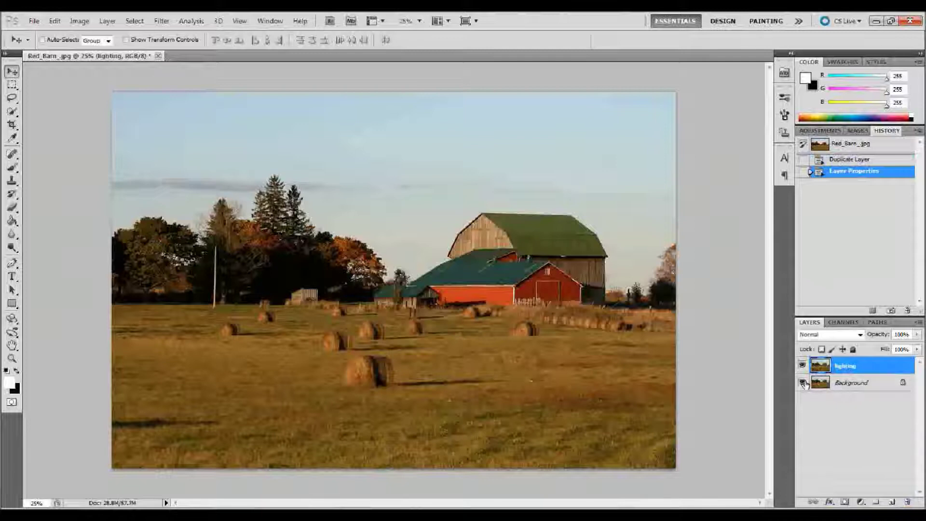
left_click(802, 383)
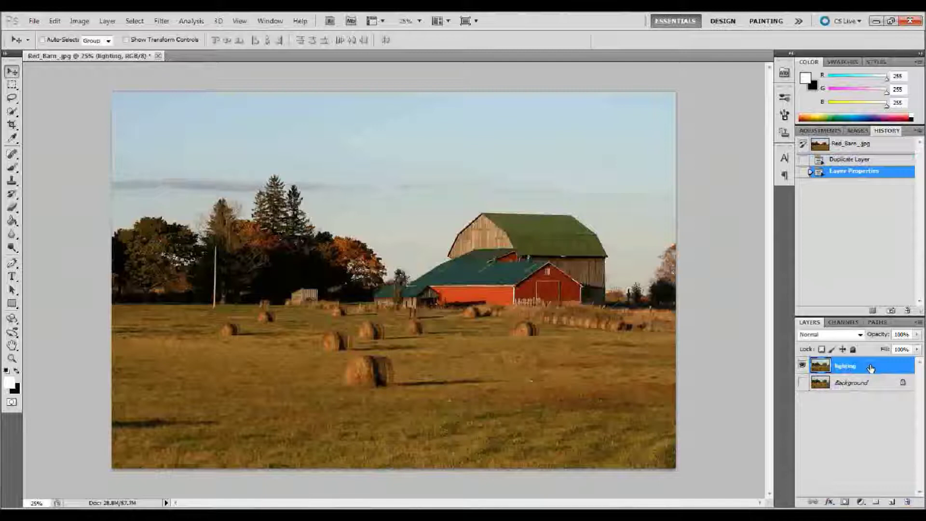
Add a Hue/Saturation adjustment layer above the lighting layer and set the Master saturation to +25.
left_click(861, 502)
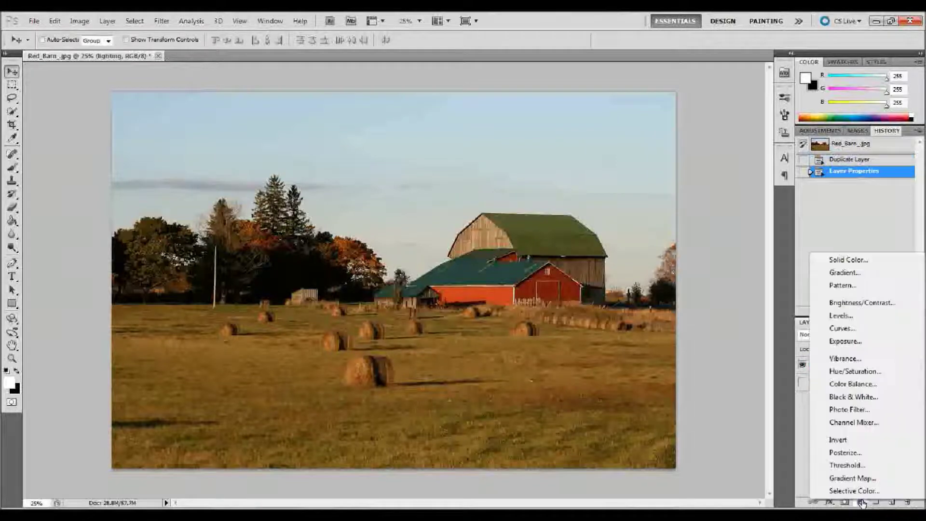
left_click(853, 370)
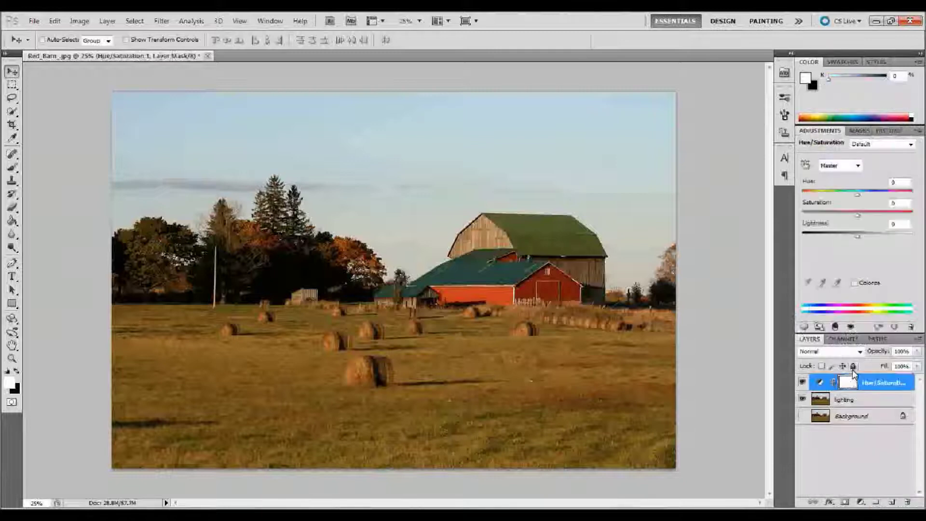
left_click_drag(857, 214, 869, 214)
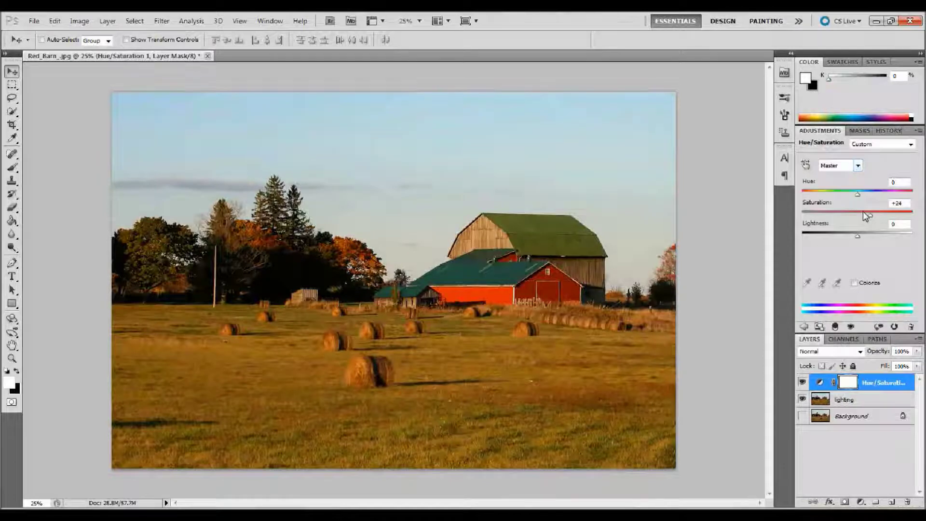
left_click(859, 168)
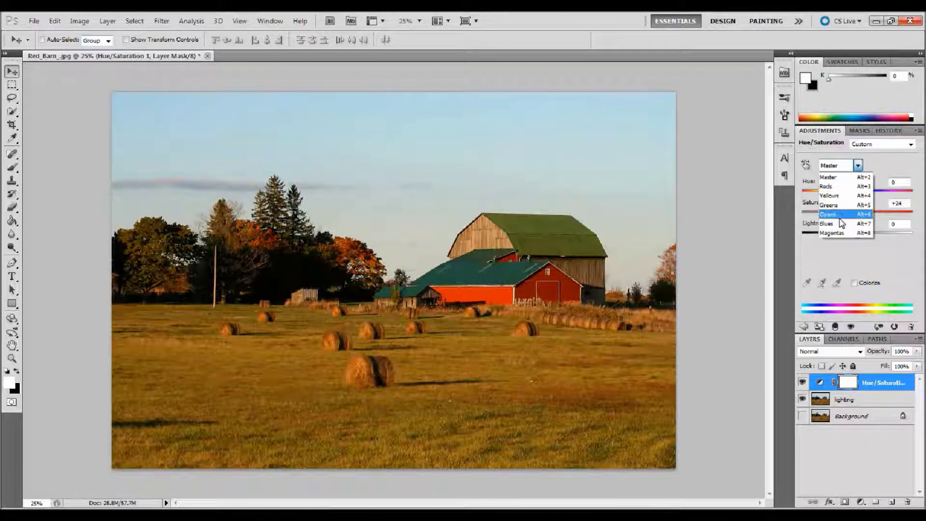
left_click(844, 177)
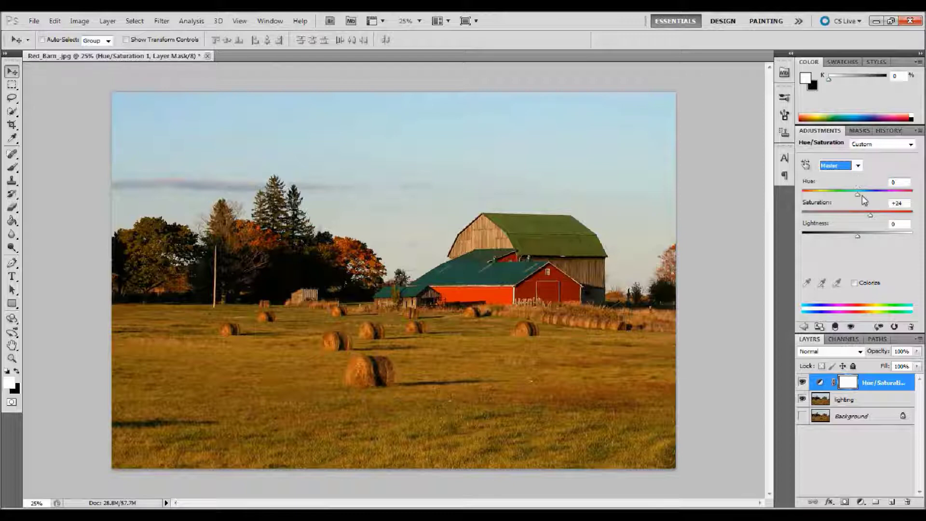
left_click_drag(869, 214, 870, 215)
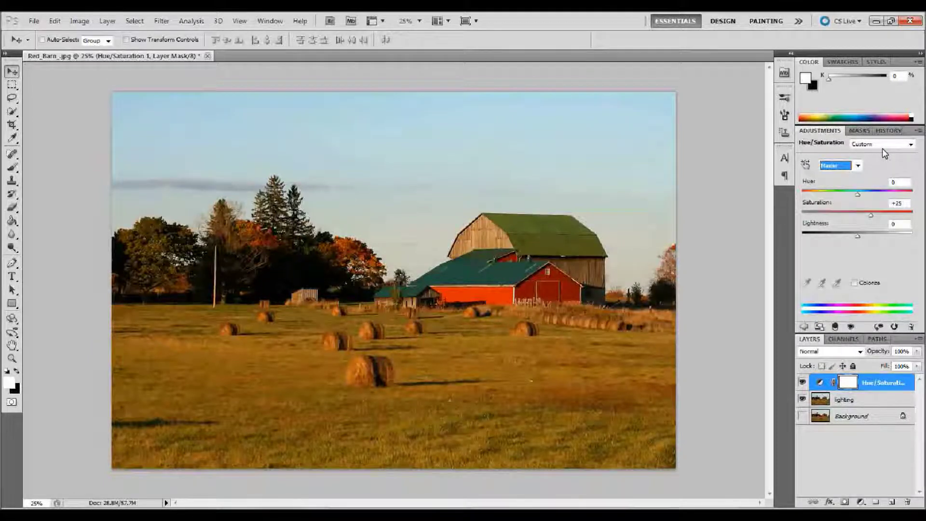
Try the Hue/Saturation presets Cyanotype, Increase Saturation More, Increase Saturation and Old Style on the photo.
left_click(884, 145)
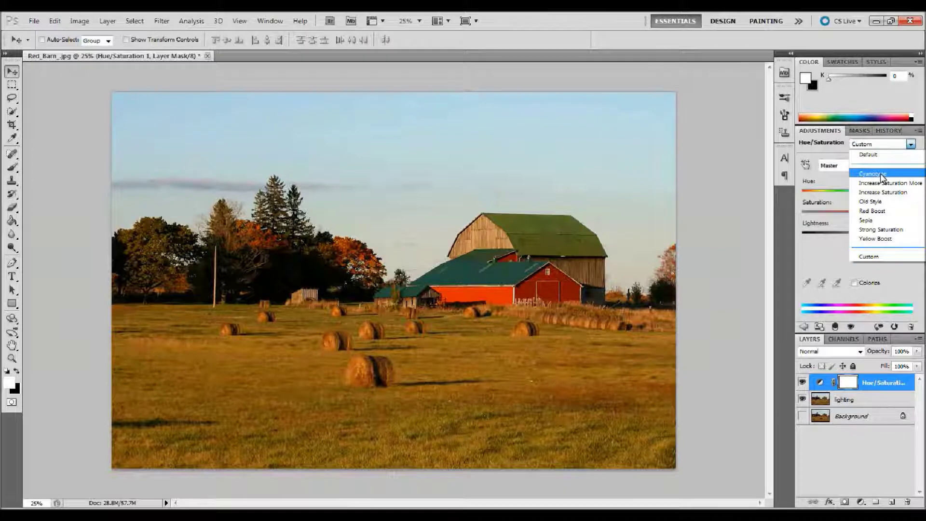
left_click(881, 172)
left_click(885, 145)
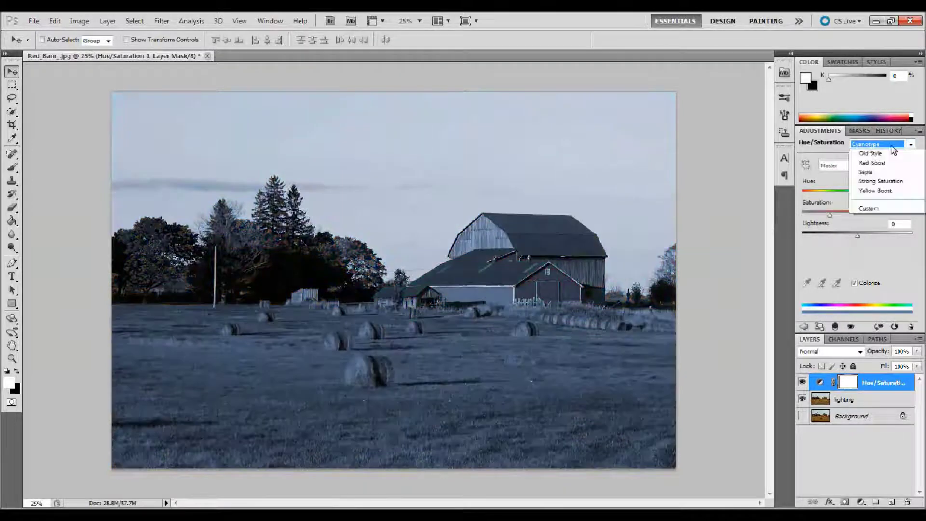
left_click(878, 186)
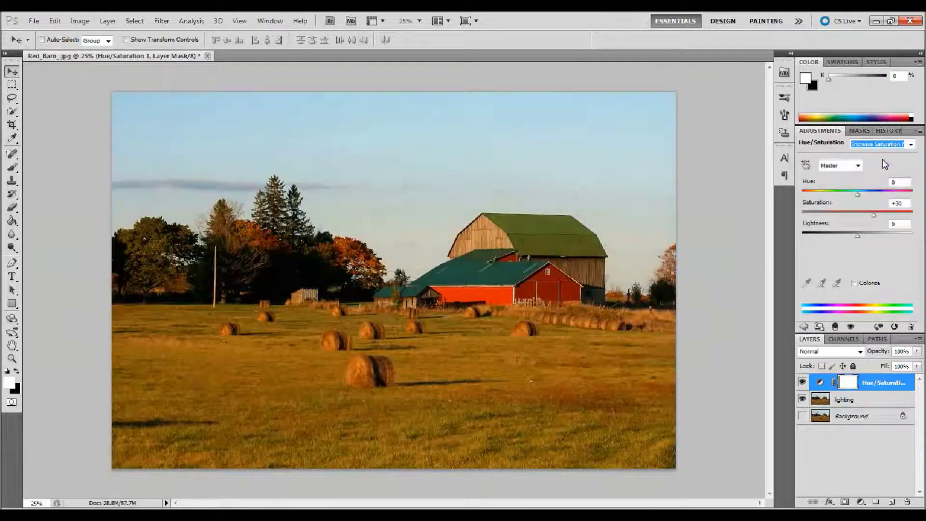
left_click(887, 146)
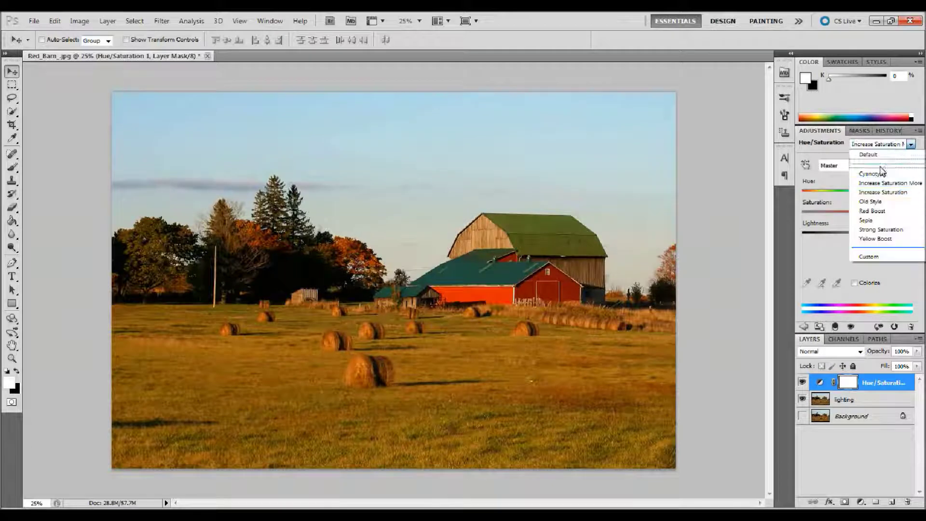
left_click(875, 193)
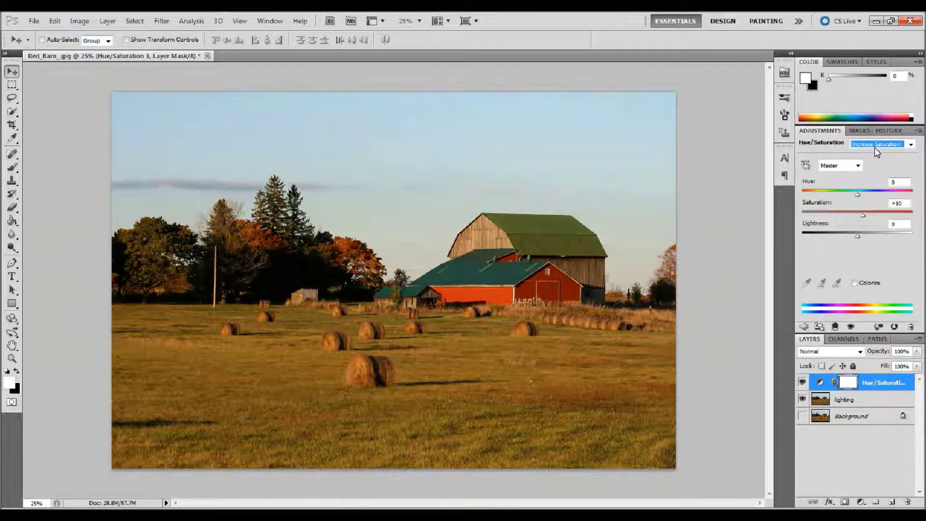
left_click(876, 144)
left_click(870, 198)
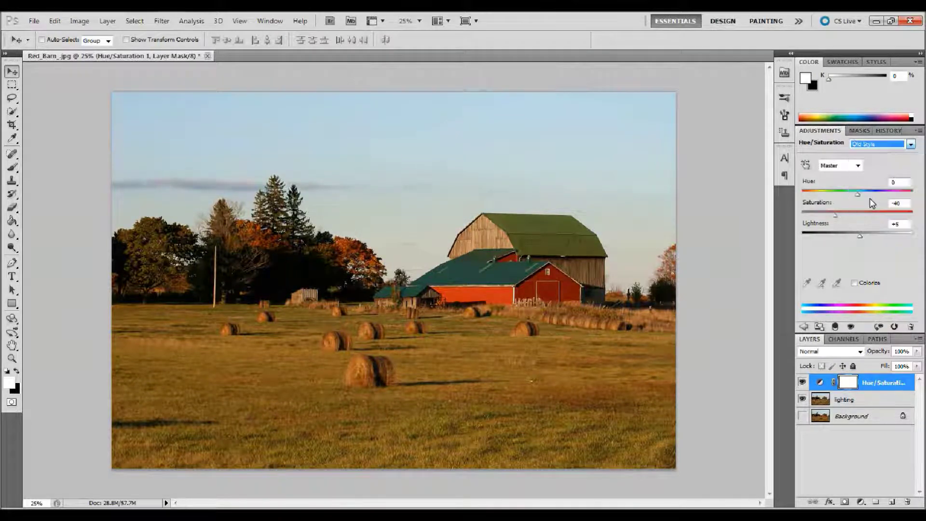
Apply the Increase Saturation More preset and override its saturation with 25.
left_click(875, 145)
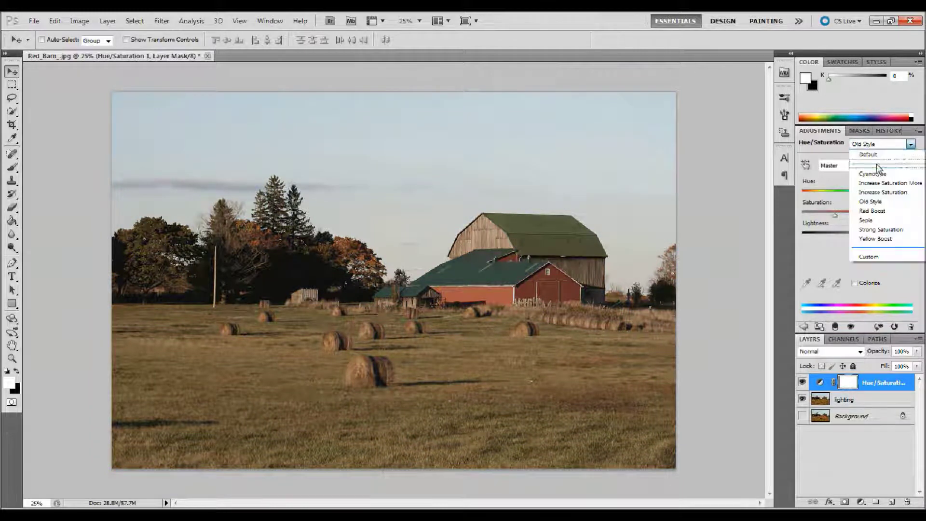
left_click(876, 183)
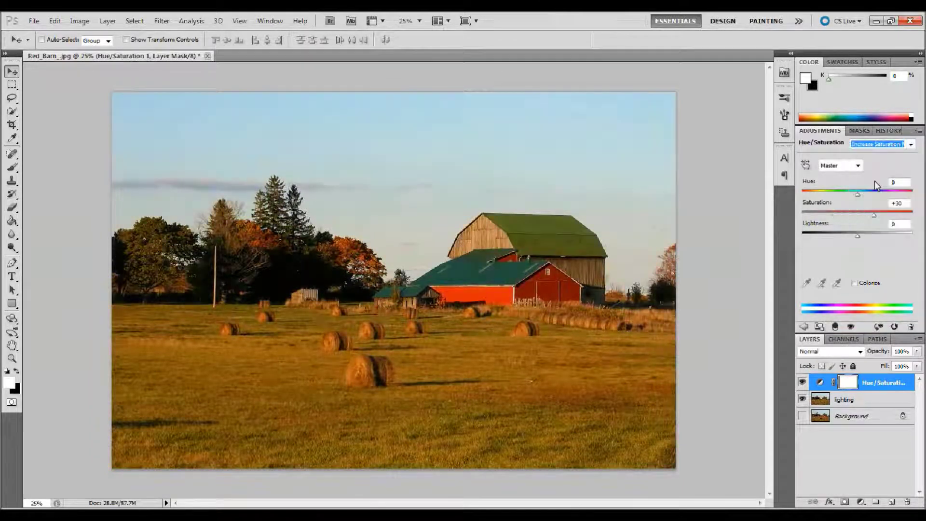
left_click(898, 203)
type("25")
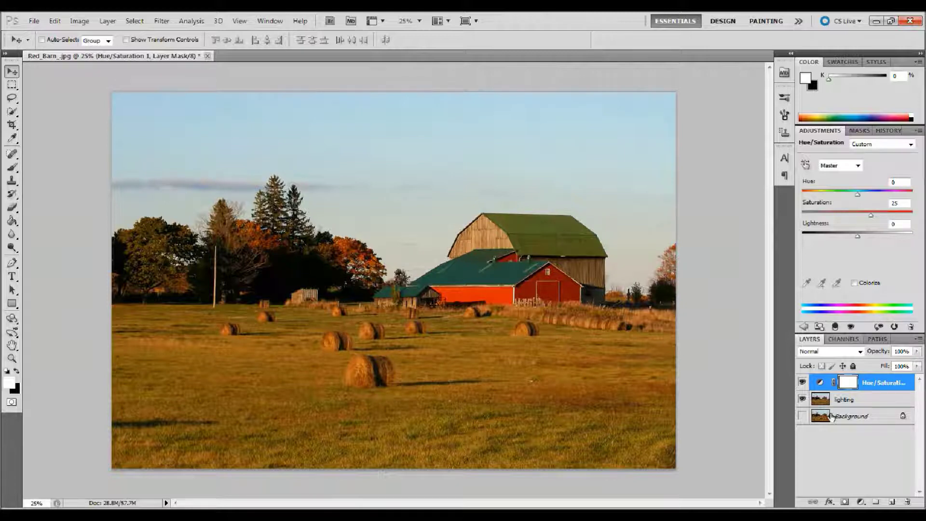
Add a Curves adjustment layer and place points on the RGB curve at its midpoint, upper quarter and lower quarter.
left_click(858, 503)
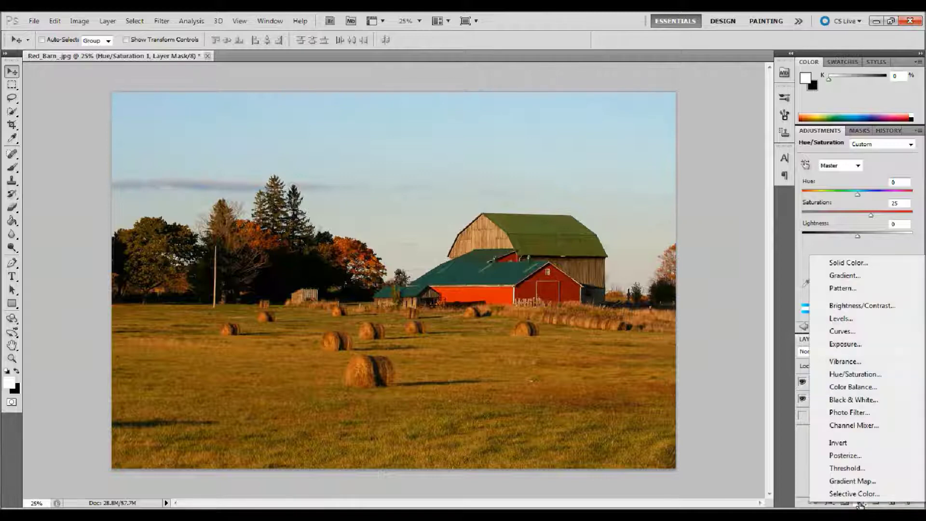
left_click(848, 331)
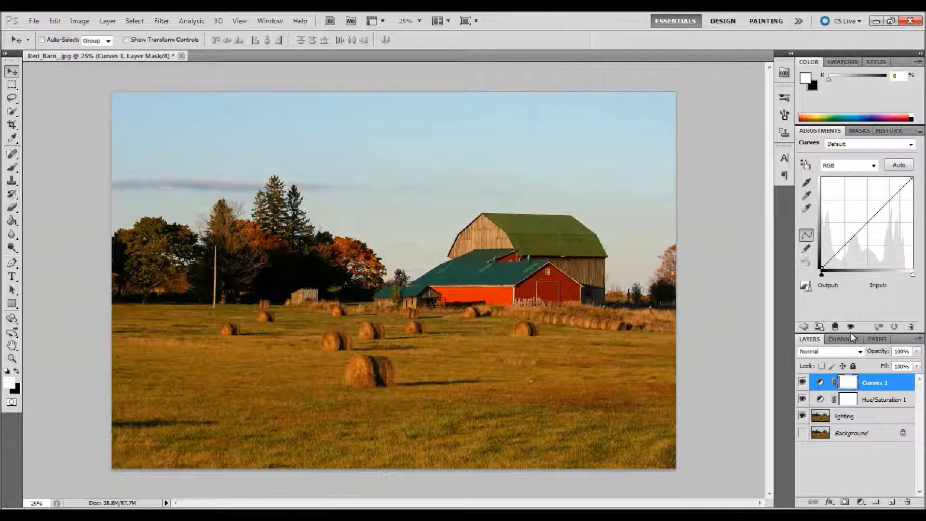
left_click(867, 222)
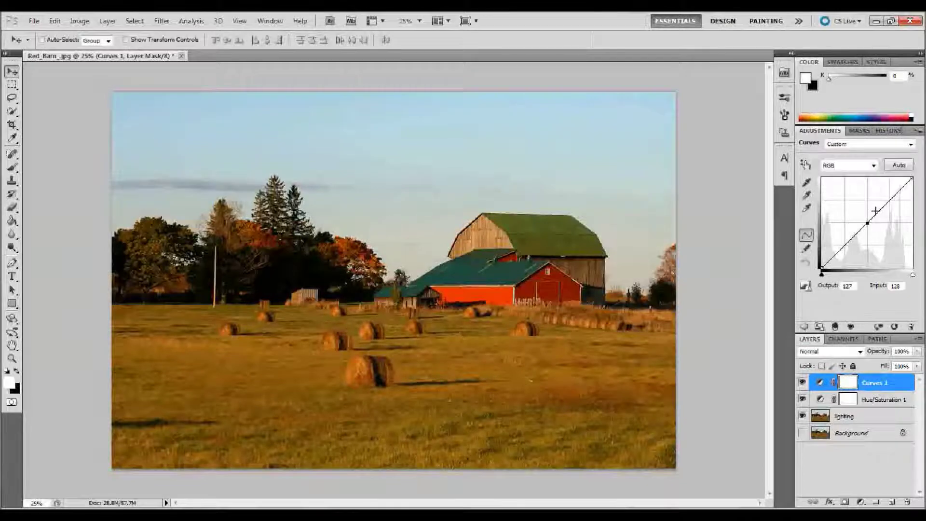
left_click(889, 200)
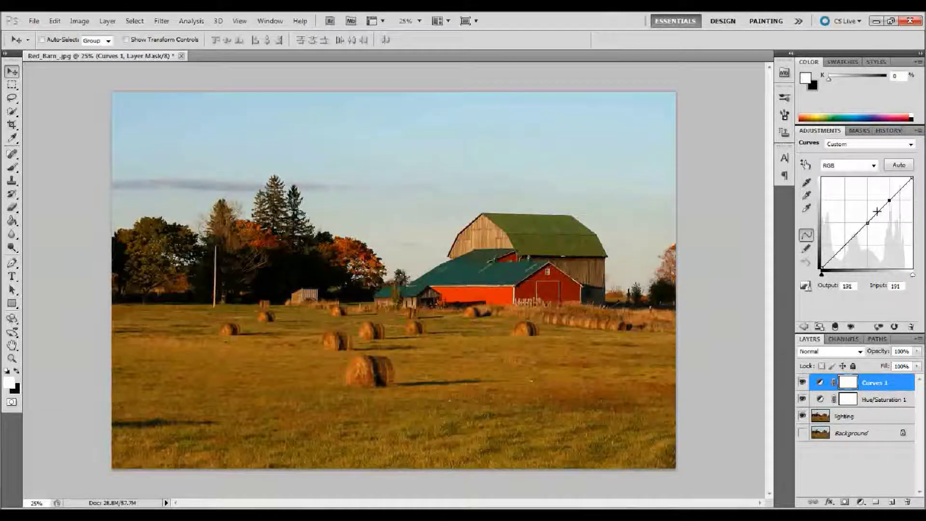
left_click(843, 245)
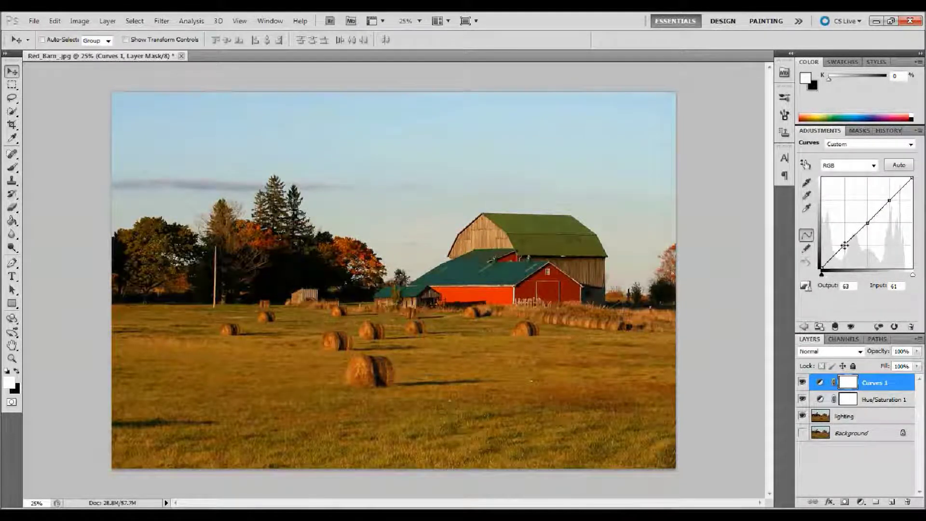
Shape the RGB curve into an S by moving the upper point to input 199, output 219 and the lower to input 53, output 35.
left_click(889, 200)
left_click_drag(888, 201, 891, 191)
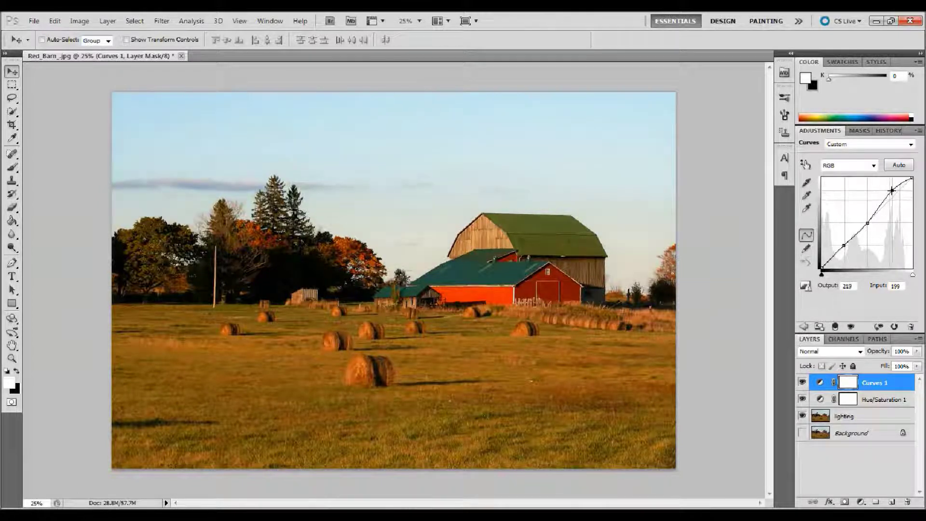
left_click(845, 245)
left_click_drag(845, 245, 842, 254)
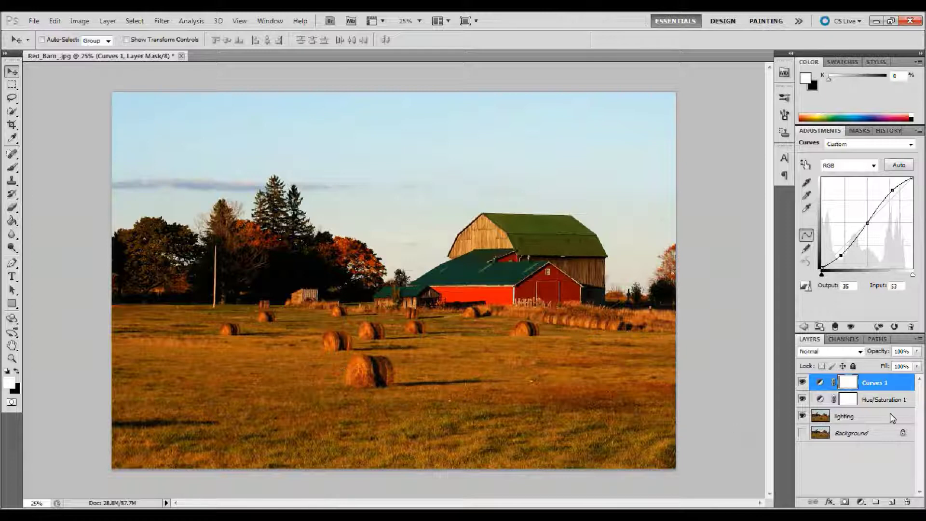
Add a Color Balance adjustment layer and set its shadows to Cyan/Red -10, Magenta/Green +16 and Yellow/Blue +13.
left_click(860, 502)
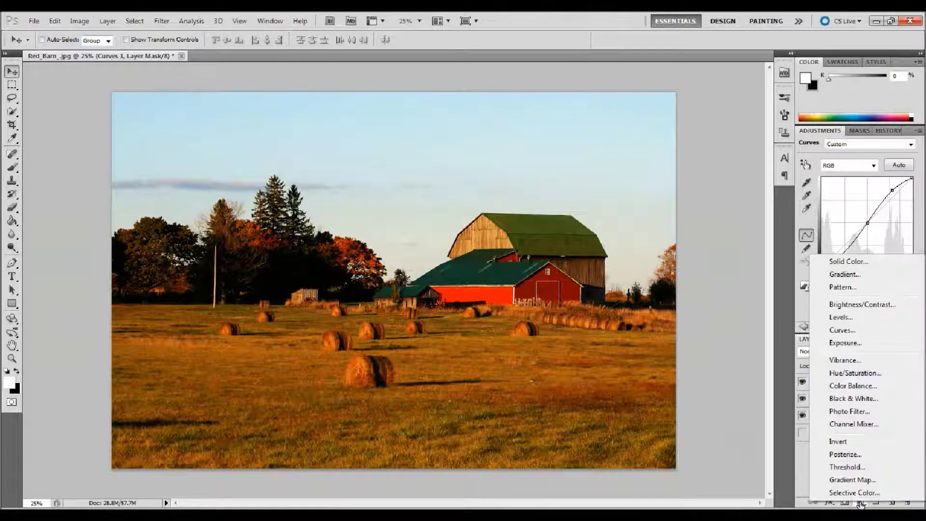
left_click(864, 387)
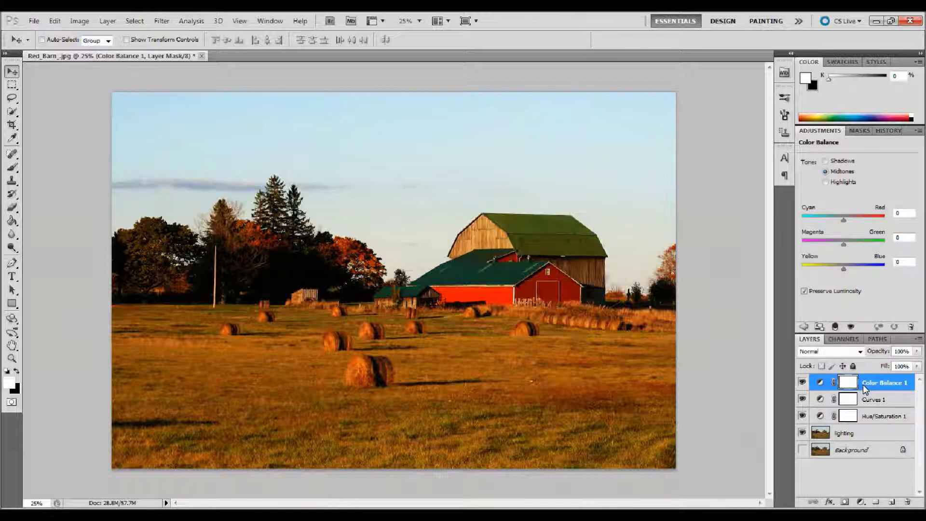
left_click(825, 160)
left_click_drag(844, 219, 849, 243)
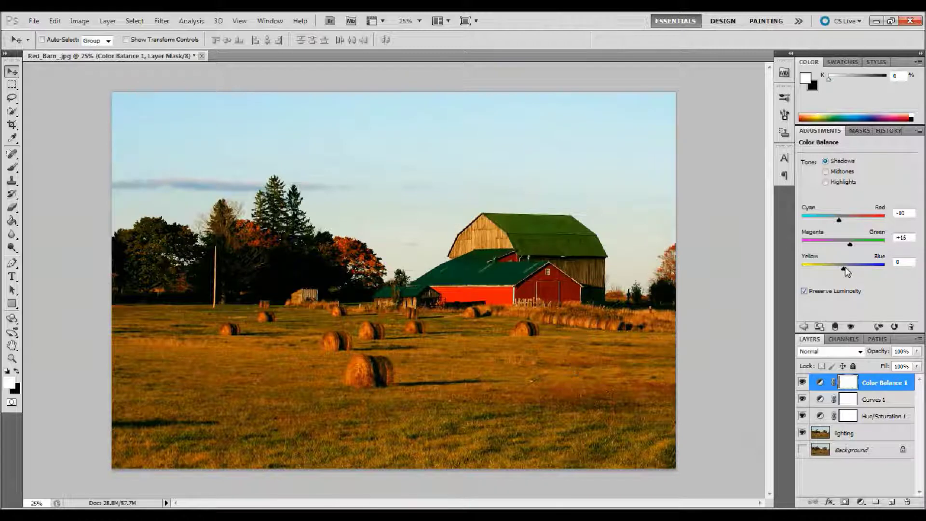
left_click_drag(844, 267, 848, 268)
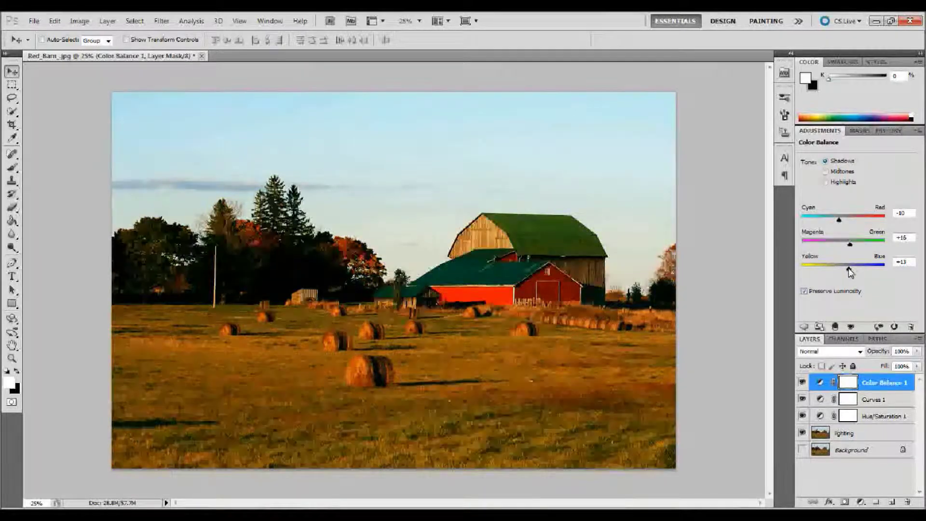
Set the Color Balance midtones to Cyan/Red -8, Magenta/Green +15 and Yellow/Blue +6.
left_click(841, 171)
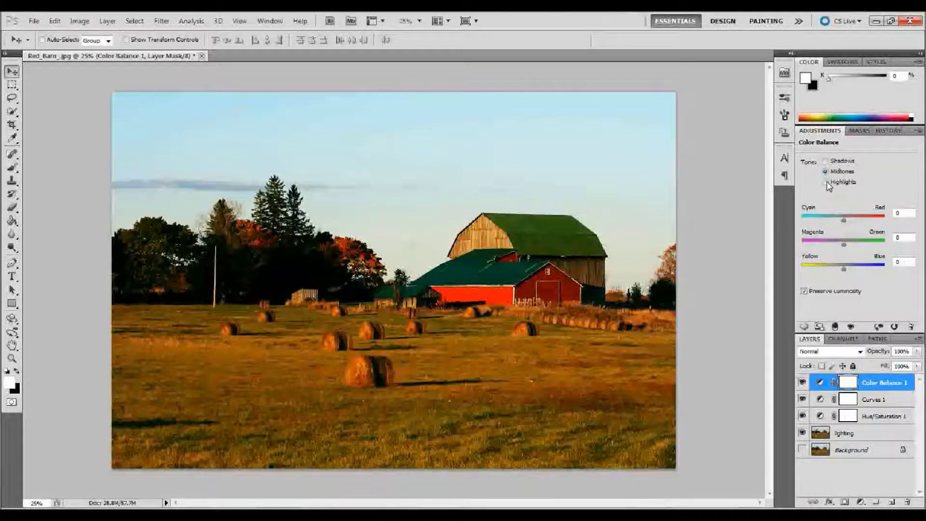
left_click_drag(842, 218, 845, 269)
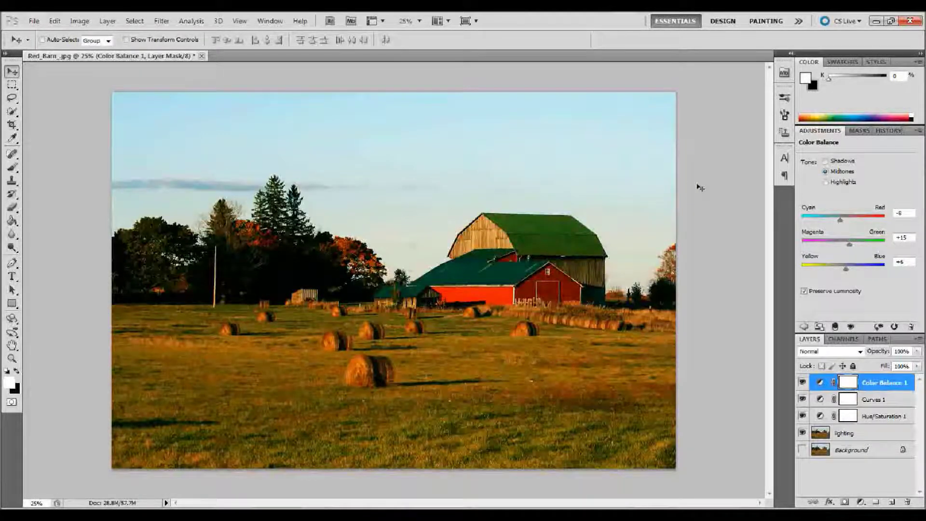
Set the Color Balance highlights to Cyan/Red -5, Magenta/Green +8 and Yellow/Blue +9.
left_click(826, 182)
left_click(843, 218)
left_click_drag(844, 218, 845, 244)
left_click(843, 243)
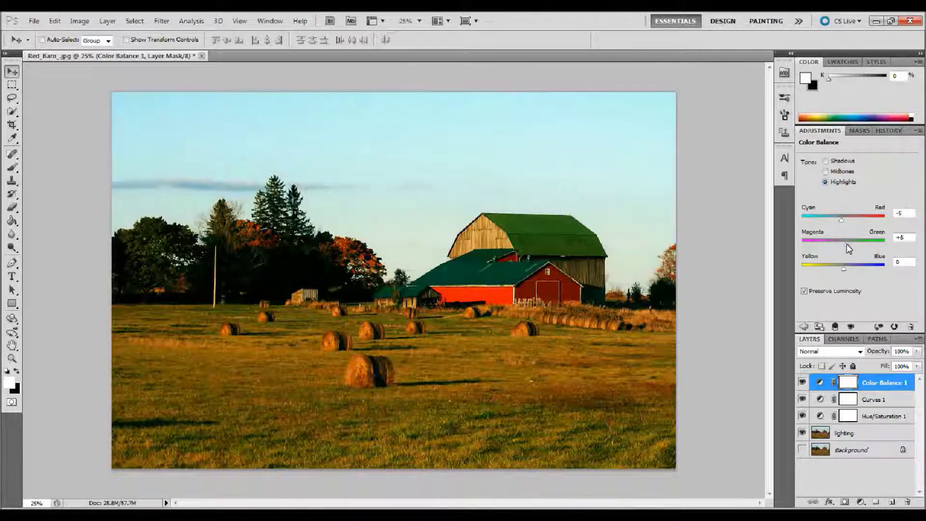
left_click_drag(843, 269, 847, 267)
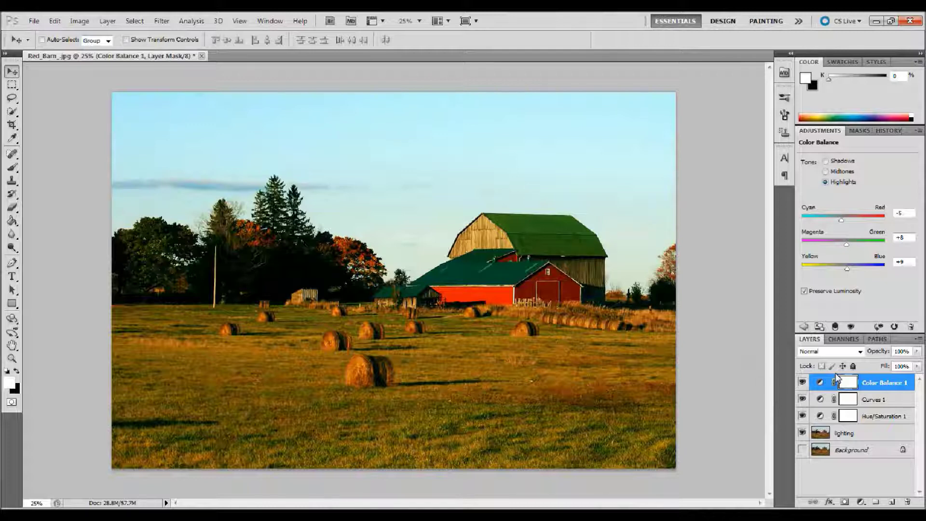
Partly erase the Color Balance mask over the barn with a soft 900 px Eraser at 50% opacity and 0% hardness.
left_click(12, 208)
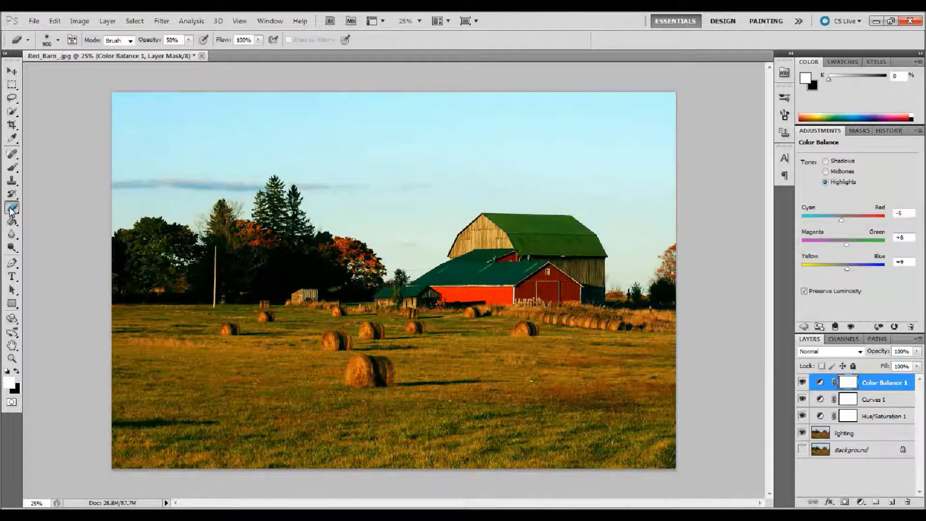
left_click(58, 40)
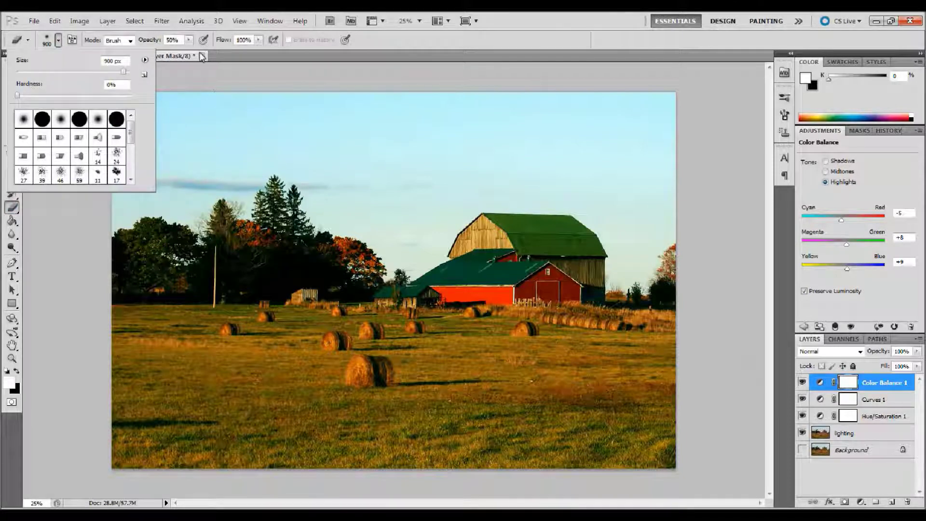
left_click(177, 40)
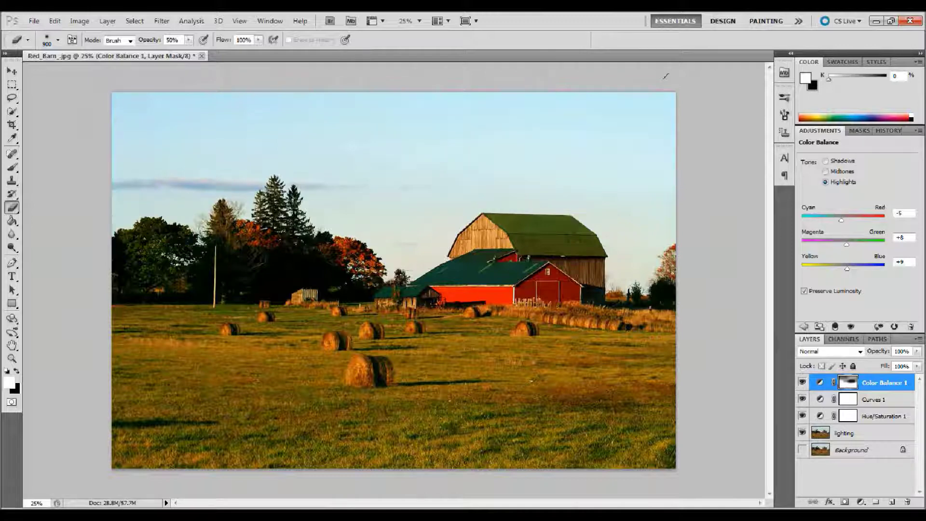
Toggle the Color Balance 1 layer's visibility repeatedly to compare the photo with and without the adjustment.
left_click(802, 383)
left_click(802, 383)
left_click(802, 383)
left_click(802, 383)
left_click(802, 382)
left_click(802, 382)
left_click(802, 383)
left_click(802, 383)
left_click(802, 383)
left_click(803, 383)
left_click(803, 383)
left_click(802, 383)
Partly erase the Color Balance mask over the trees at the photo's left edge.
left_click_drag(104, 212, 101, 213)
Try the Lighting Effects filter with the Triple Spotlight style on the lighting layer, and undo it.
left_click(860, 437)
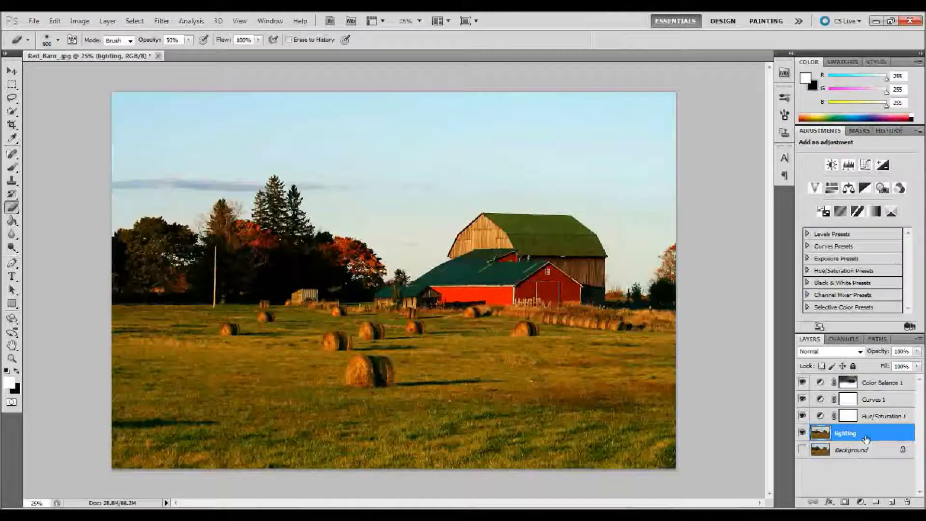
left_click(161, 21)
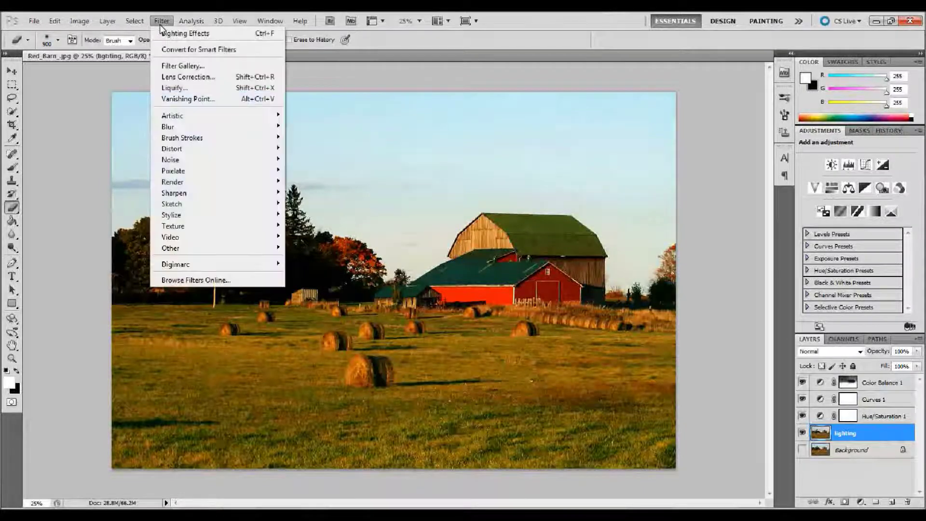
mouse_move(203, 183)
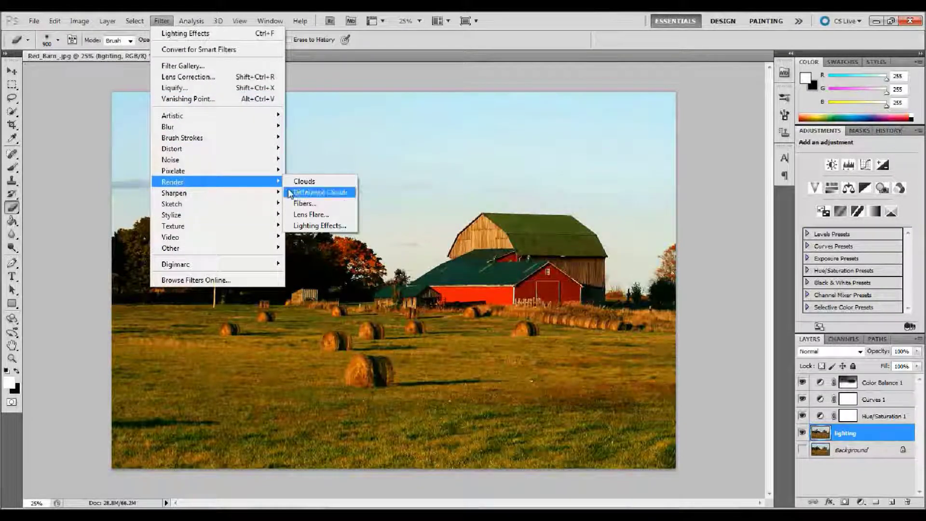
left_click(301, 226)
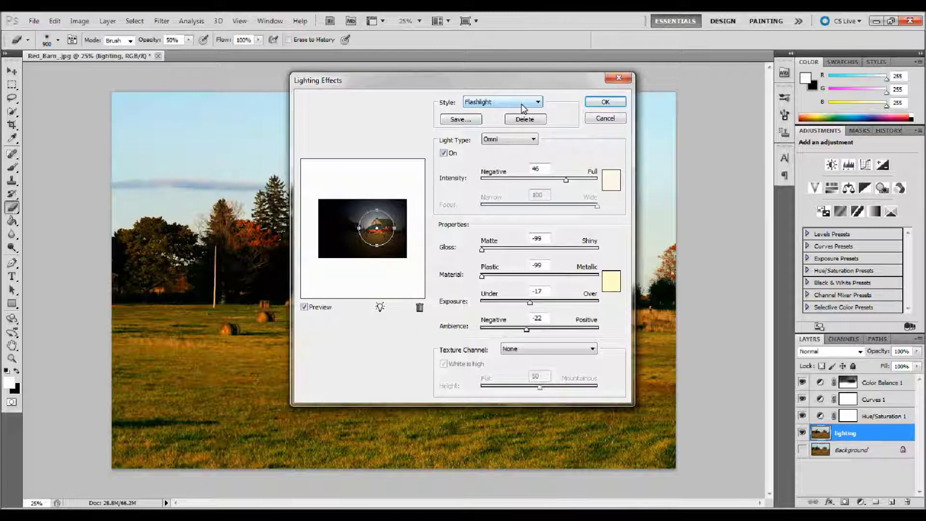
left_click(522, 106)
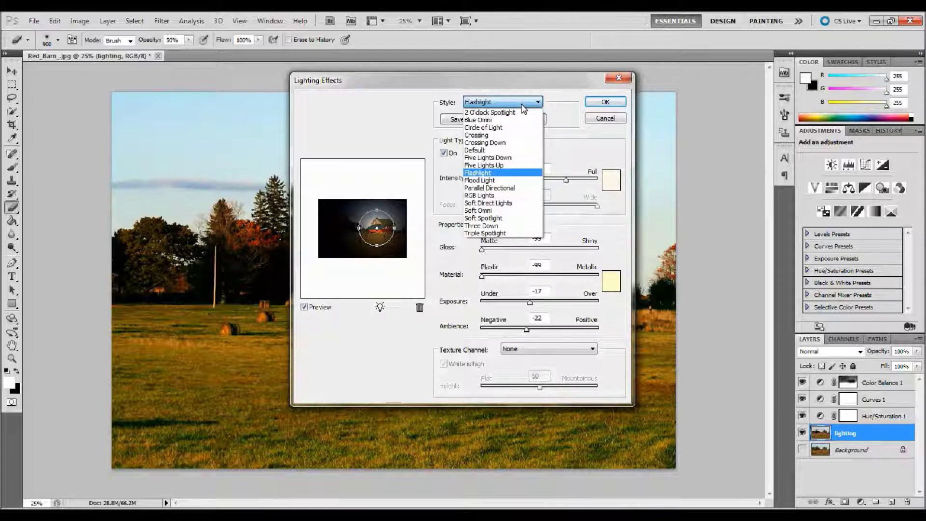
left_click(530, 106)
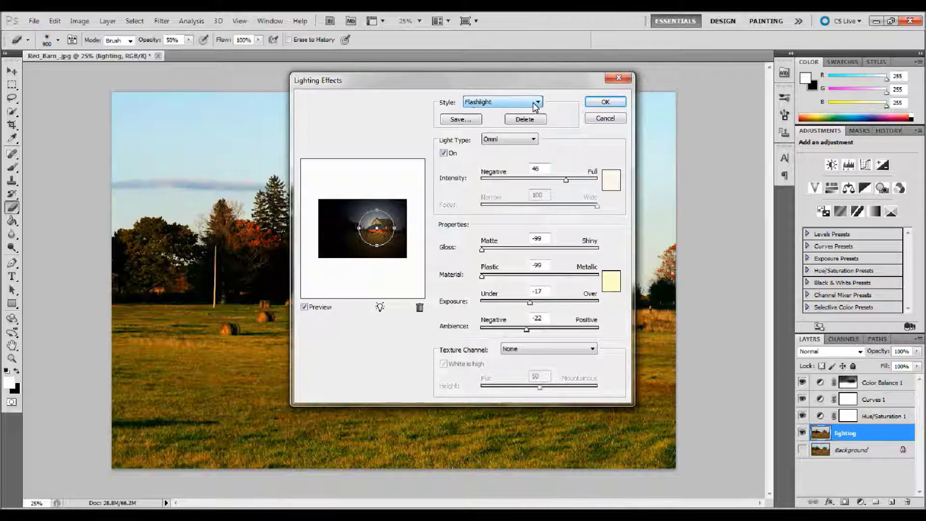
left_click(534, 103)
left_click(497, 233)
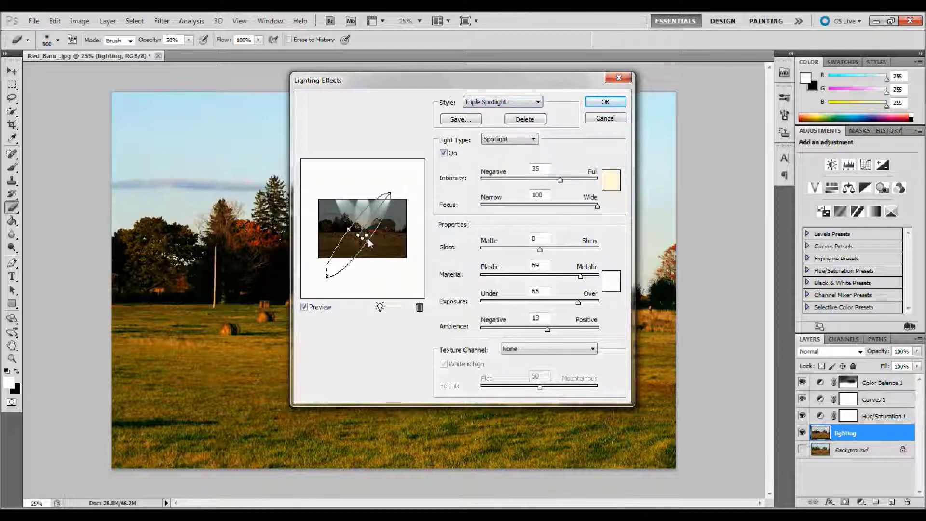
left_click(616, 106)
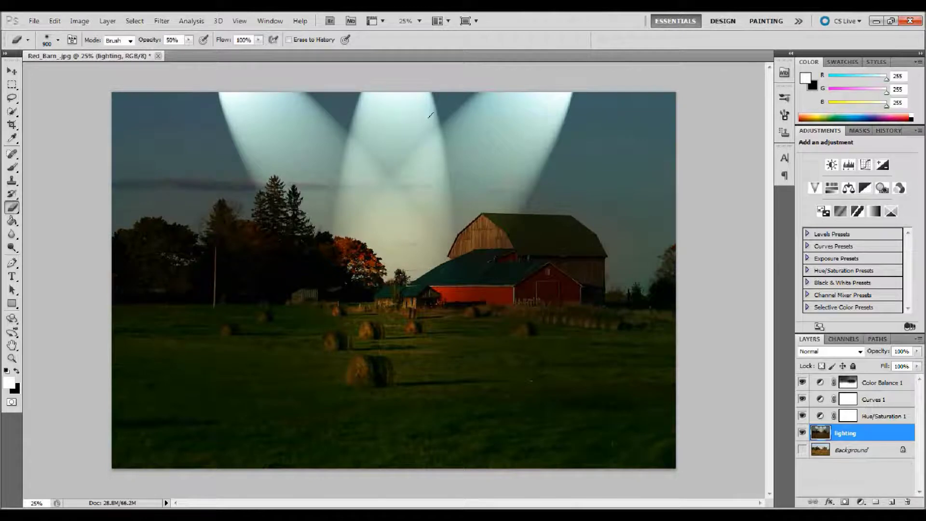
key("ctrl+z")
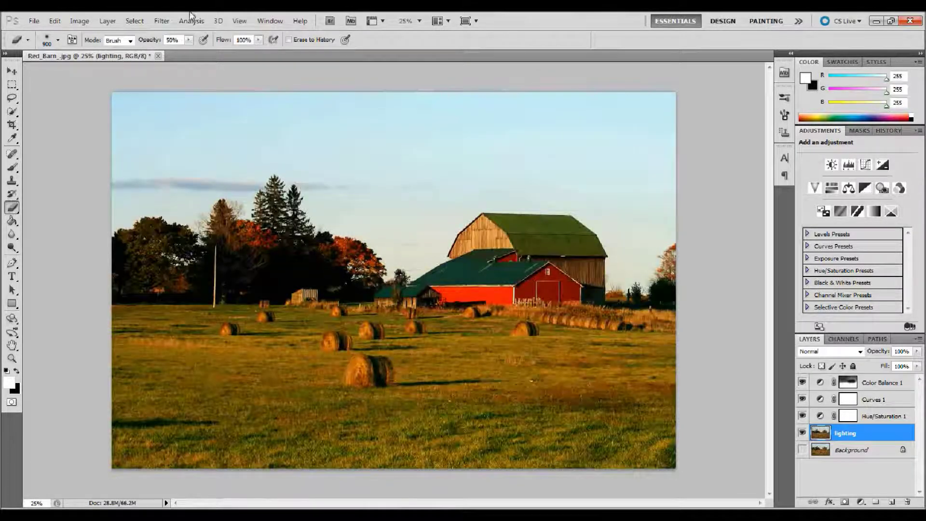
Set up Lighting Effects on the lighting layer with the Flashlight style, the light enlarged around the barn, Material -100 and Intensity 46.
left_click(162, 23)
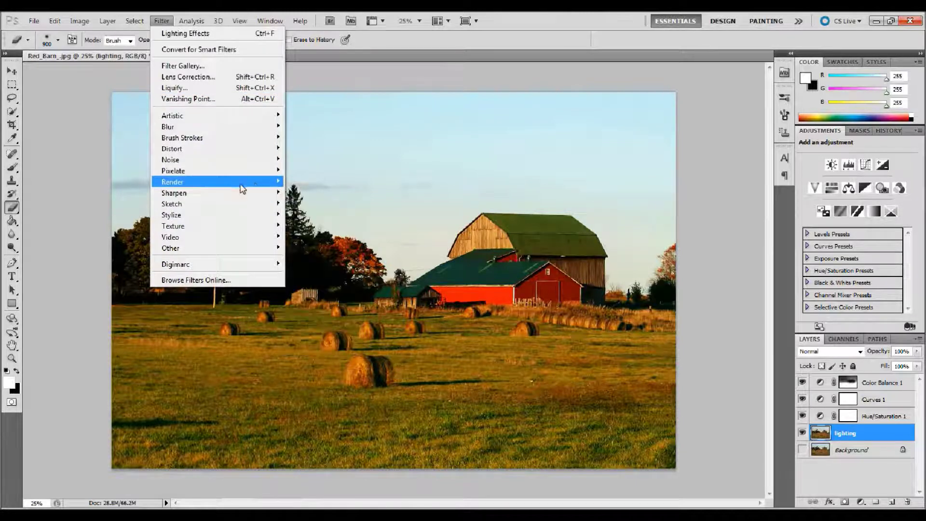
mouse_move(244, 182)
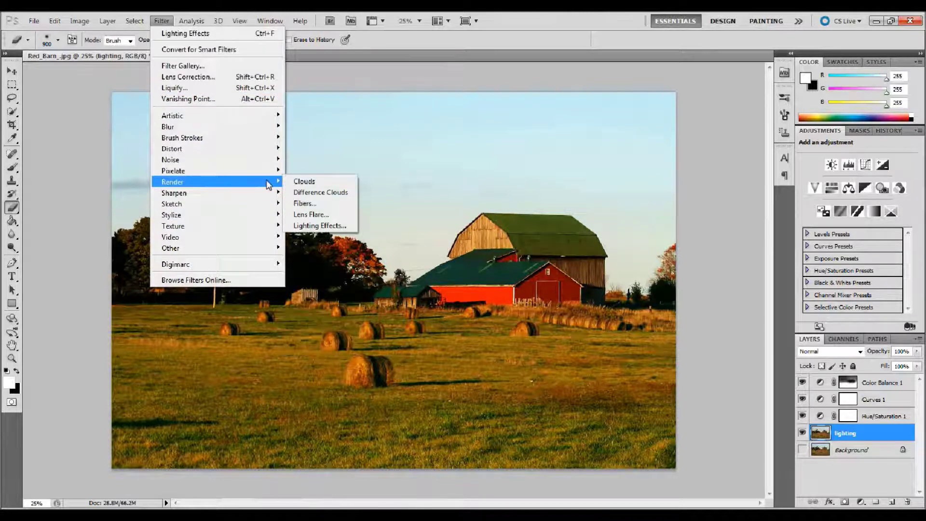
left_click(309, 223)
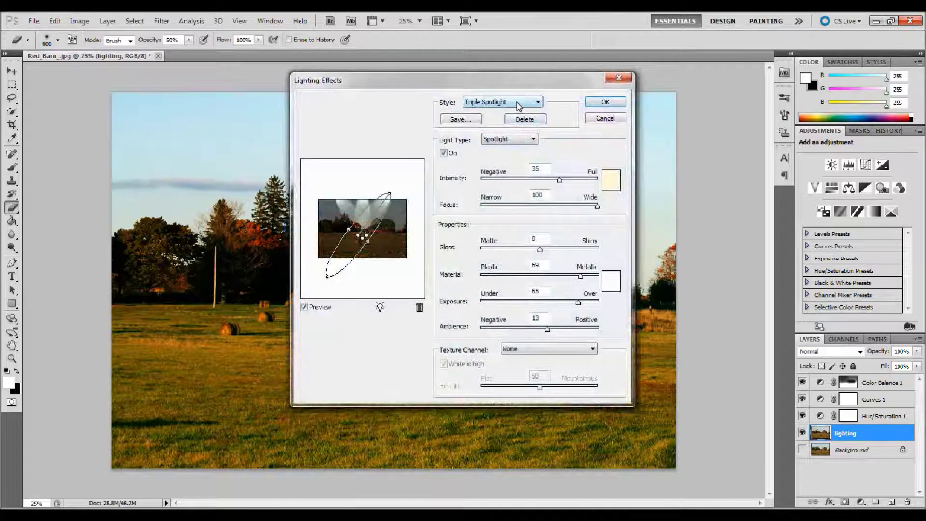
left_click(519, 103)
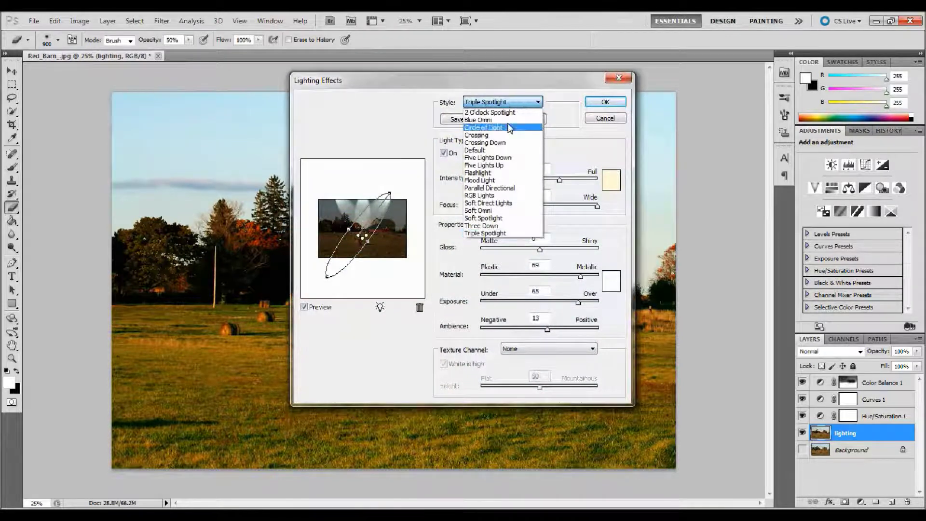
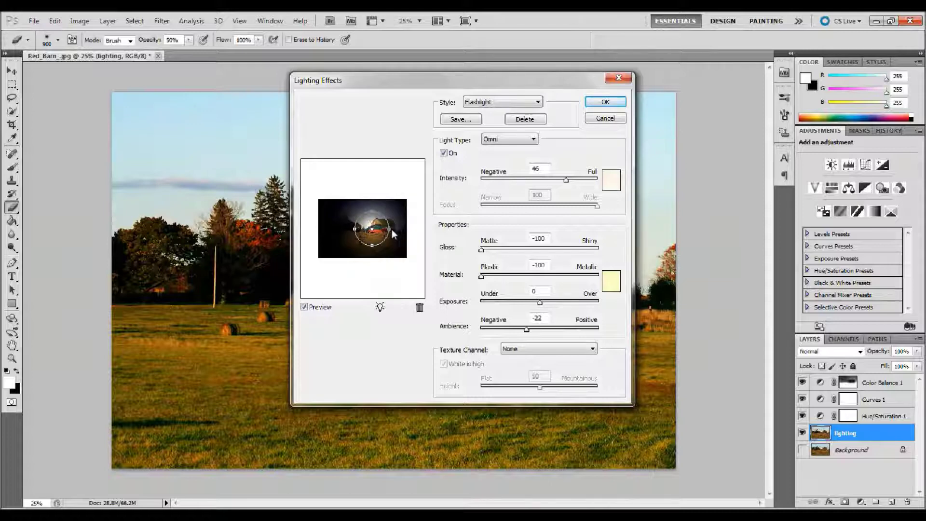
left_click_drag(354, 230, 352, 231)
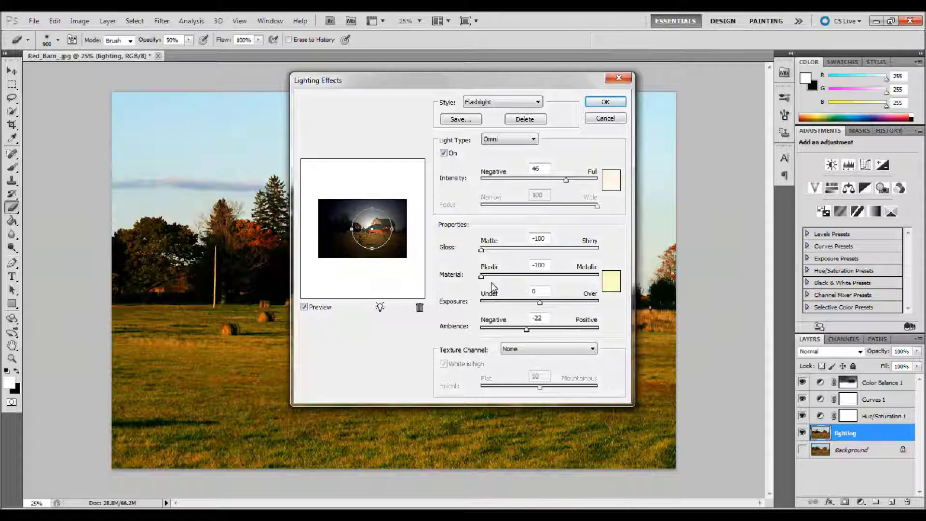
mouse_move(482, 282)
left_mouse_down()
mouse_move(524, 281)
mouse_move(467, 278)
left_mouse_up()
mouse_move(566, 180)
left_mouse_down()
mouse_move(544, 180)
mouse_move(566, 182)
left_mouse_up()
Preview the Directional and Spotlight light types, return to Omni, and apply the lighting effect.
left_click(517, 144)
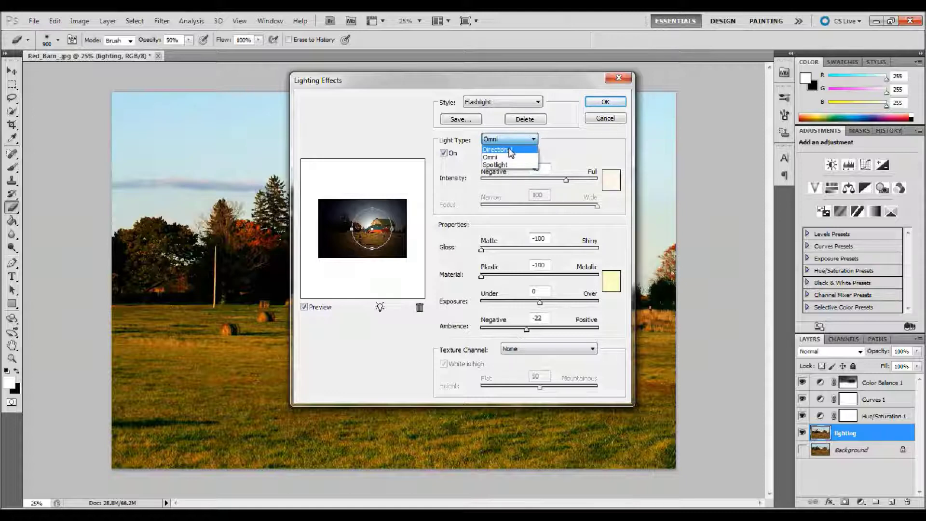
left_click(511, 148)
left_click_drag(390, 202, 398, 209)
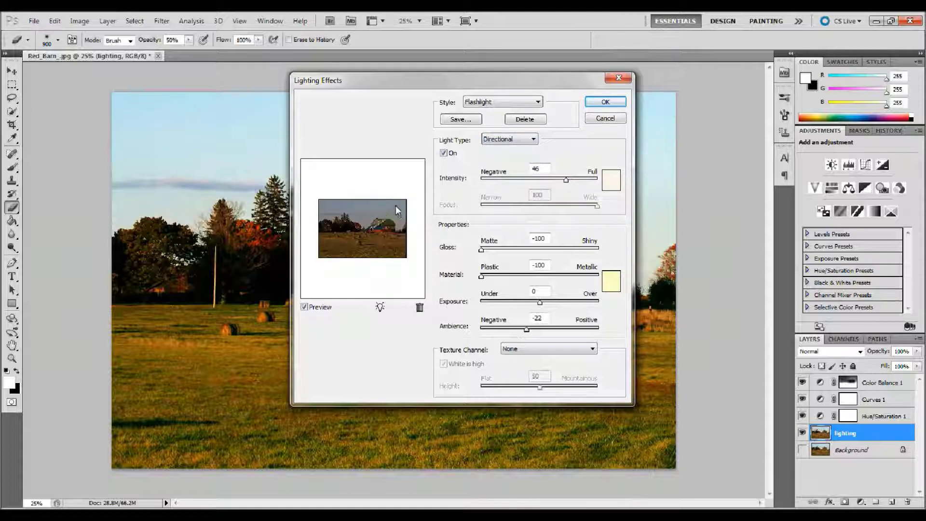
left_click(509, 139)
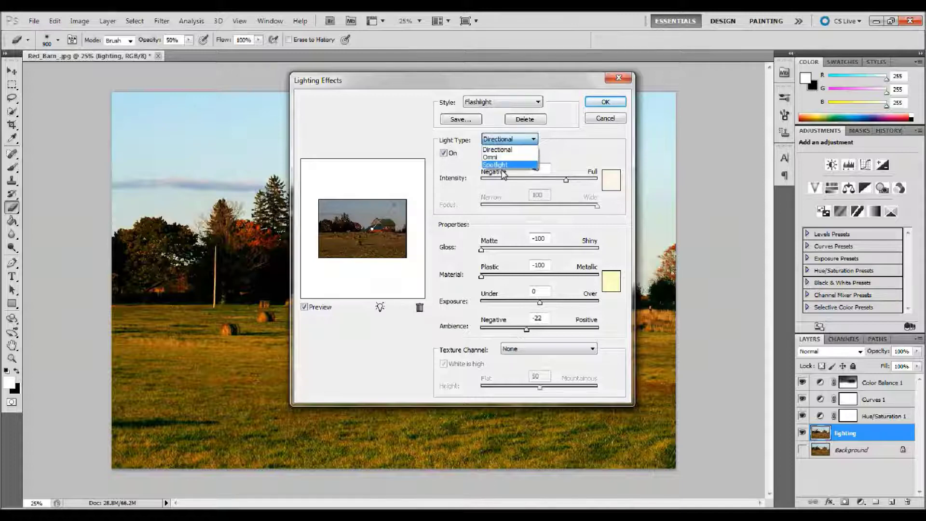
left_click(501, 166)
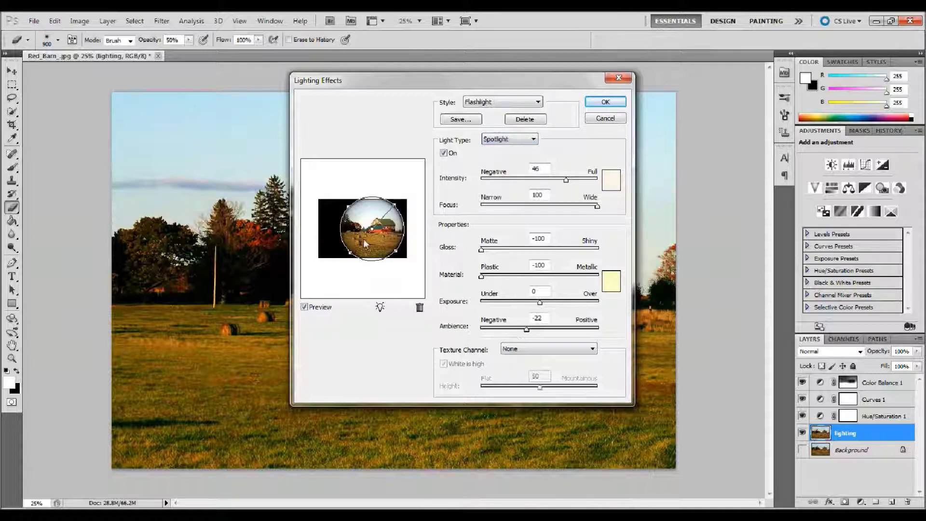
left_click(487, 140)
left_click(499, 154)
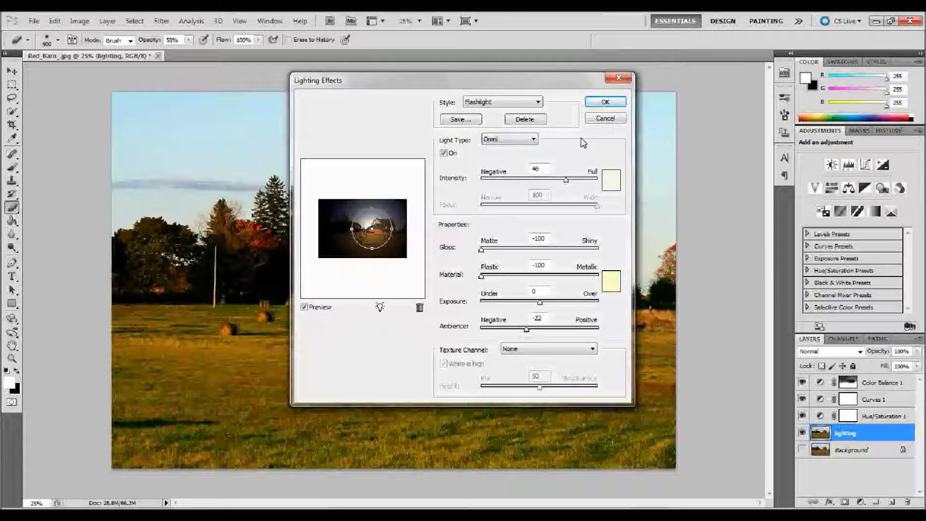
left_click(605, 101)
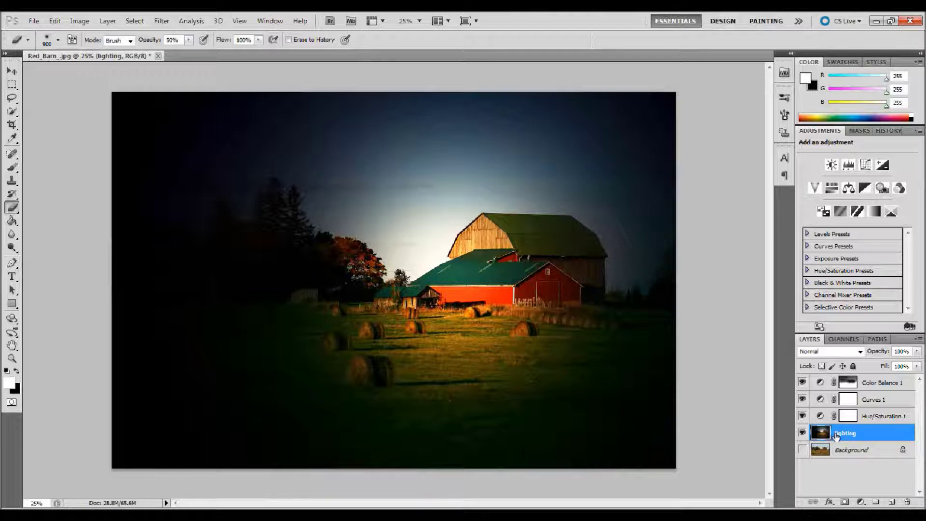
Make the Background layer visible and set the lighting layer's blend mode to Overlay.
left_click(853, 451)
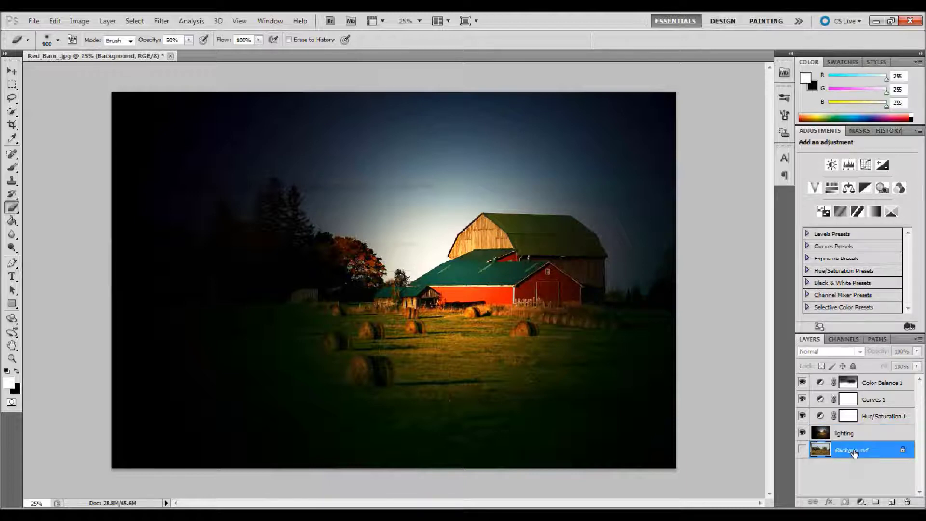
left_click(802, 450)
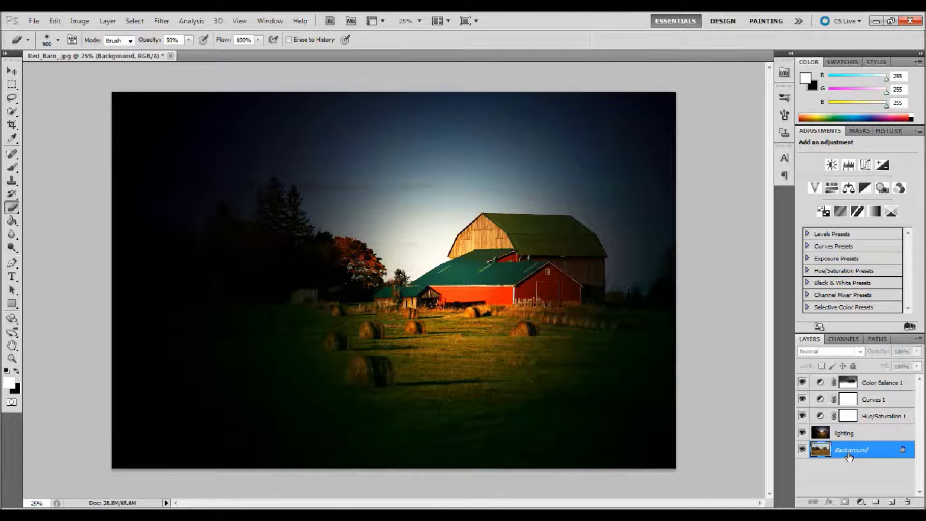
left_click(852, 434)
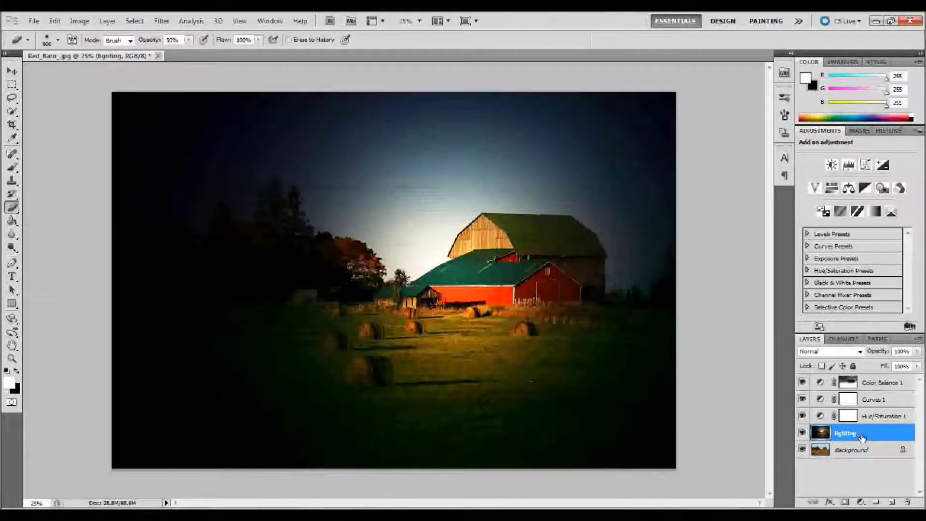
left_click(859, 352)
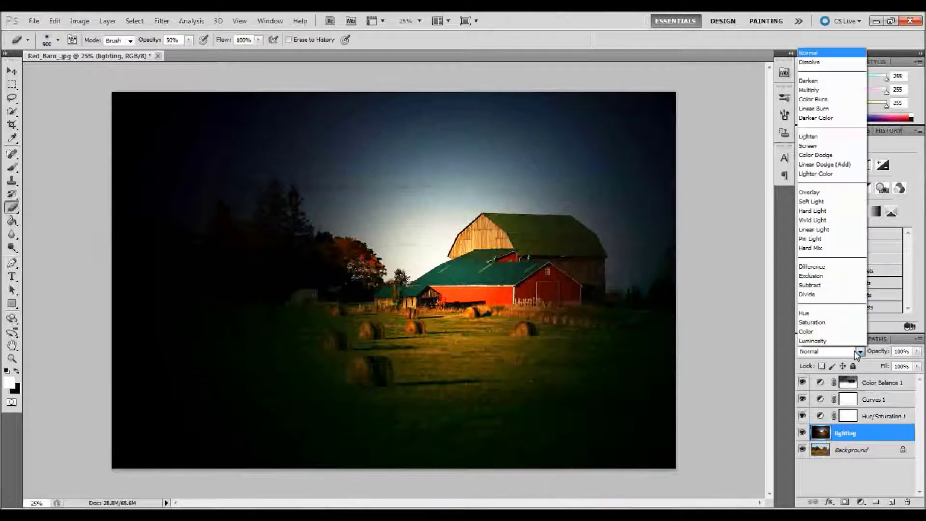
left_click(834, 192)
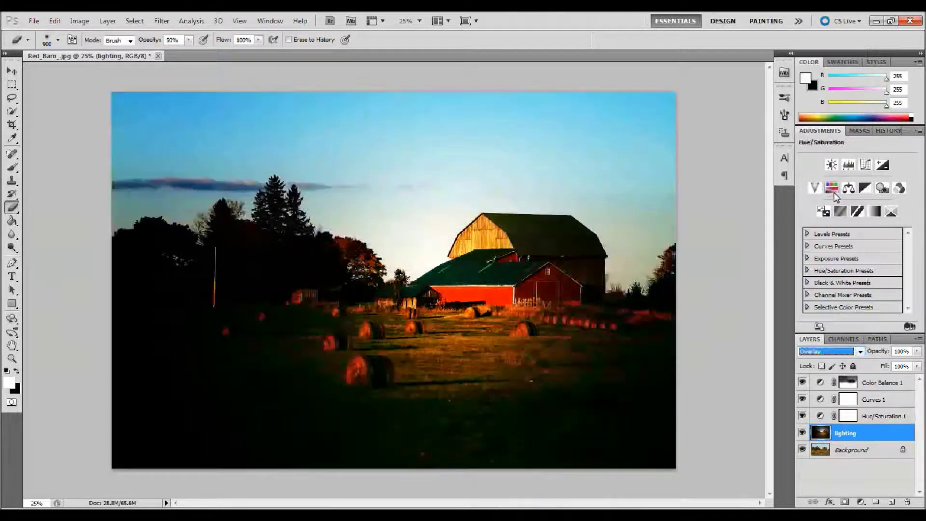
left_click(859, 351)
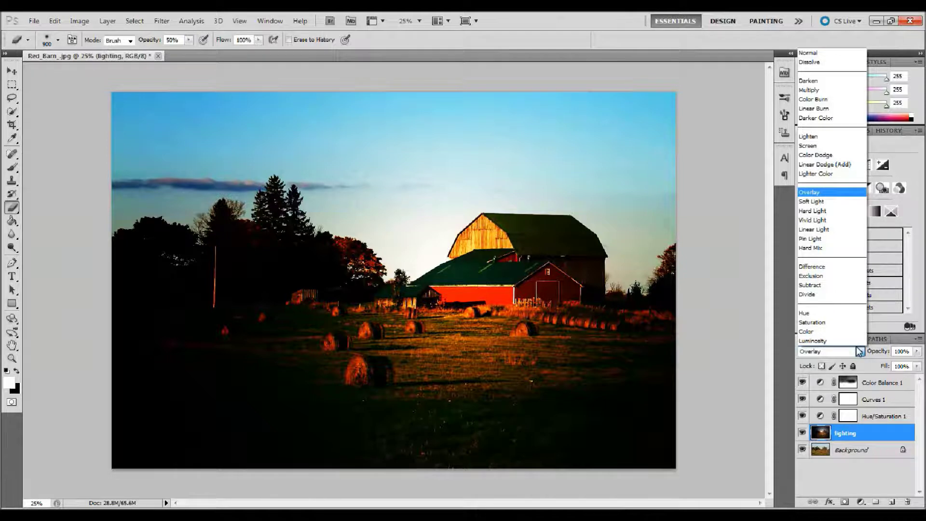
left_click(861, 433)
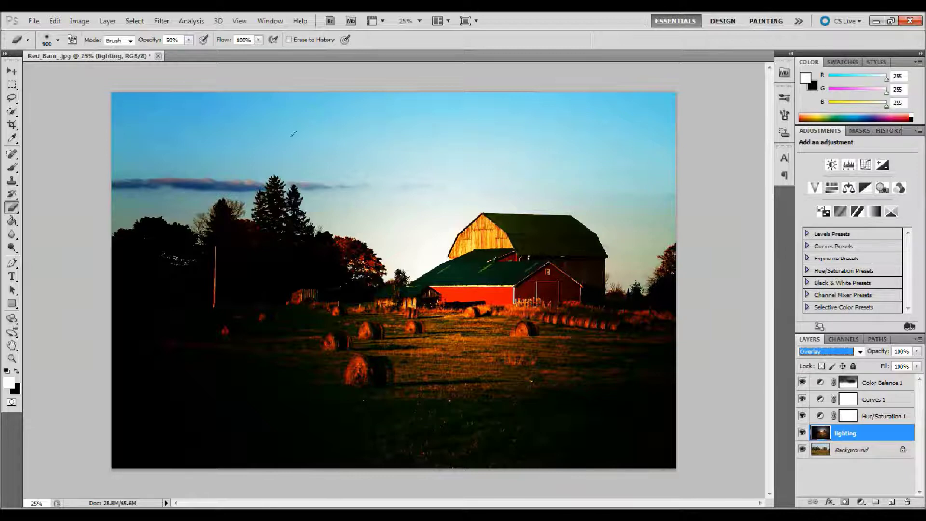
Try the lighting layer at 50% opacity, and return it to 100%.
left_click(902, 351)
type("50")
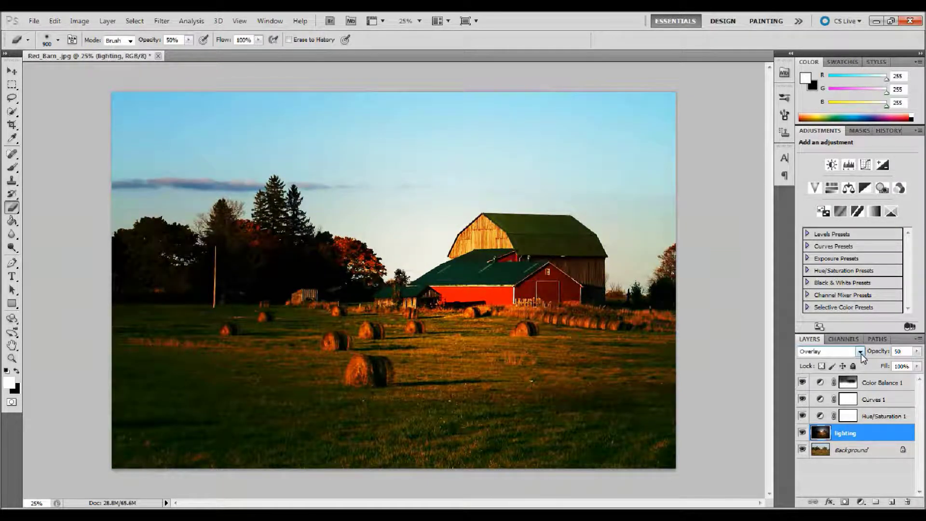
key("BackSpace")
key("BackSpace")
type("100")
Try the Multiply blend mode on the lighting layer, set its opacity to 50%, and return the blend mode to Overlay.
left_click(860, 352)
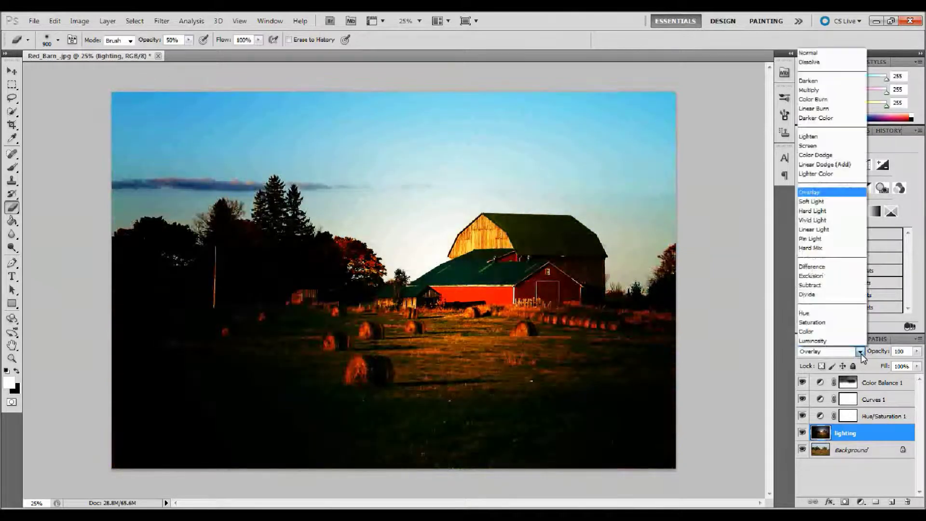
left_click(828, 90)
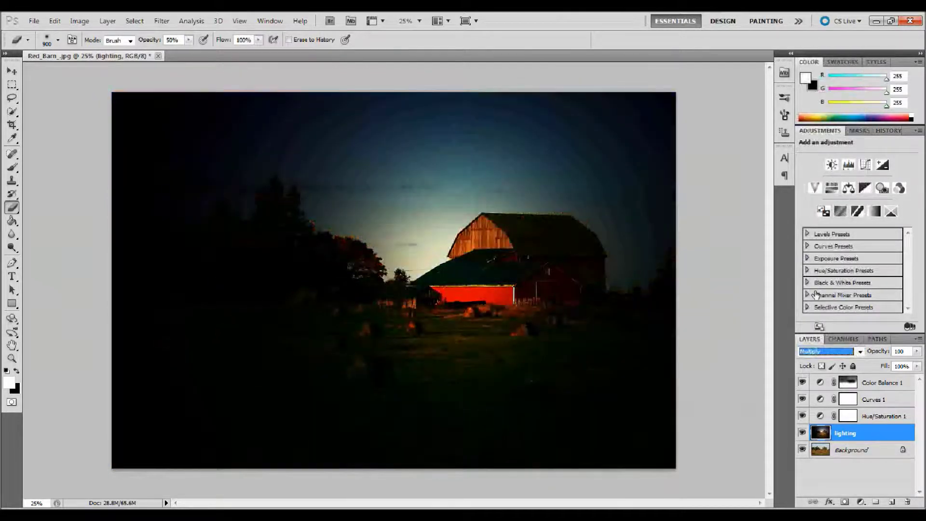
key("Tab")
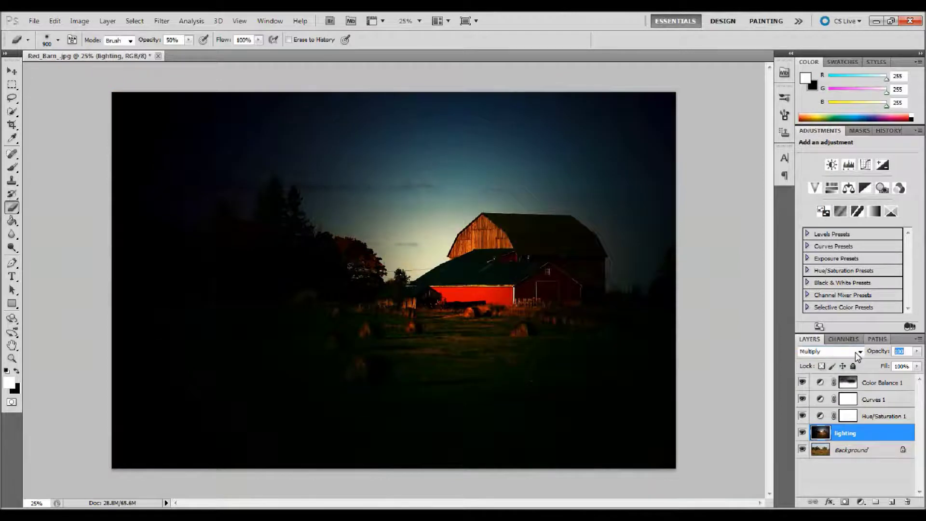
type("50")
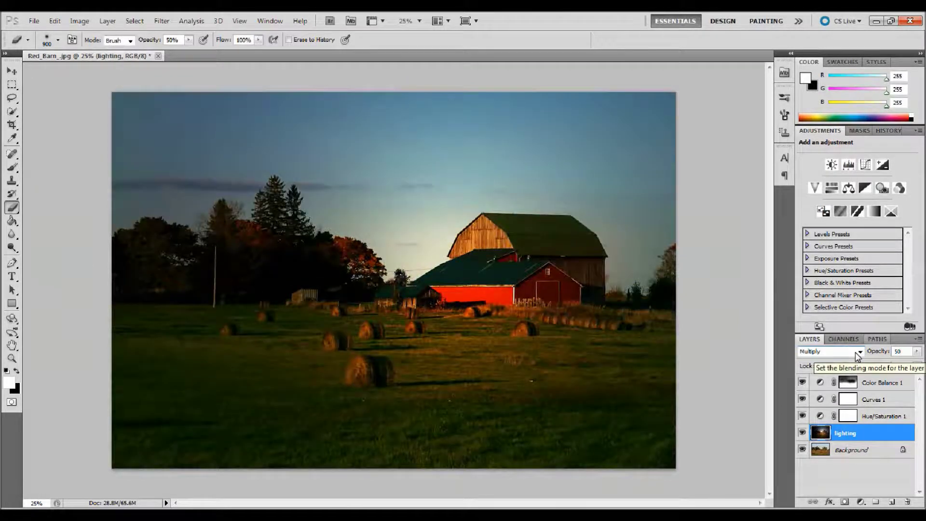
left_click(856, 352)
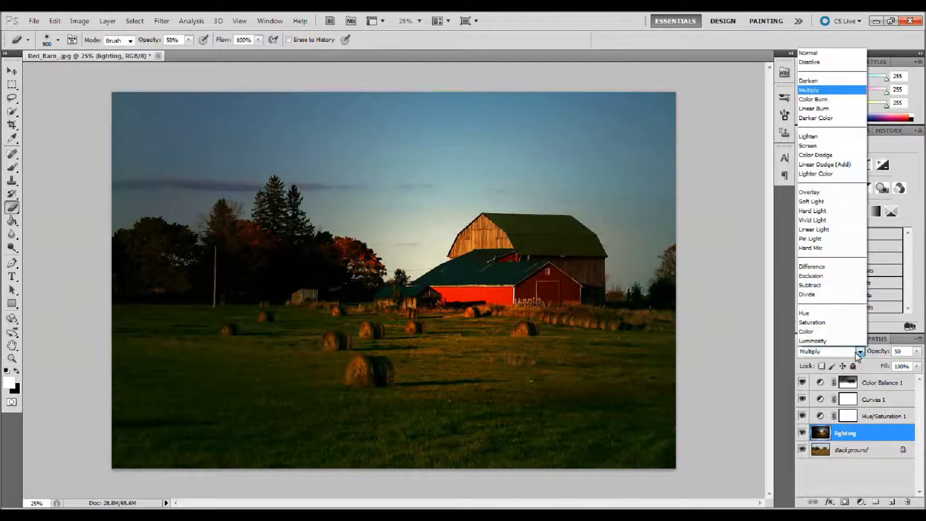
left_click(824, 192)
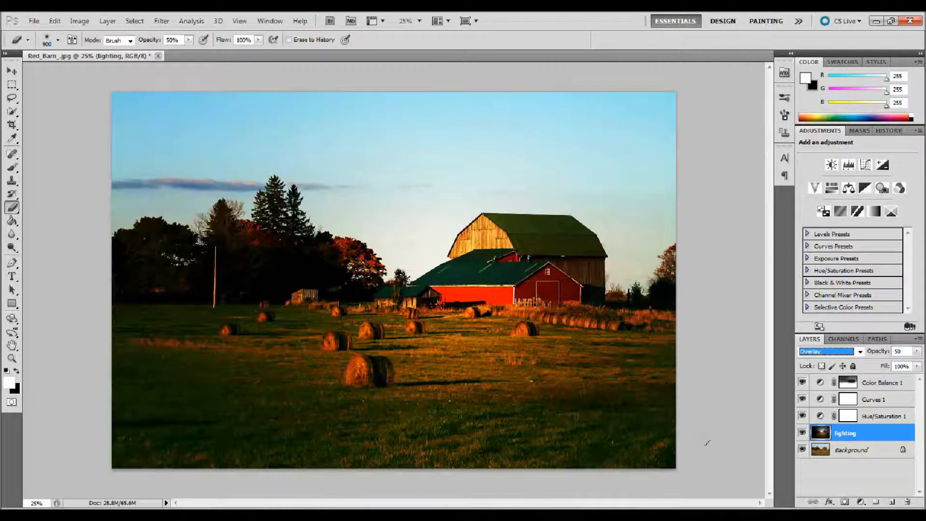
Add a layer mask to the lighting layer and erase it over the dark trees with the soft 900 px eraser at 50% opacity.
left_click(844, 501)
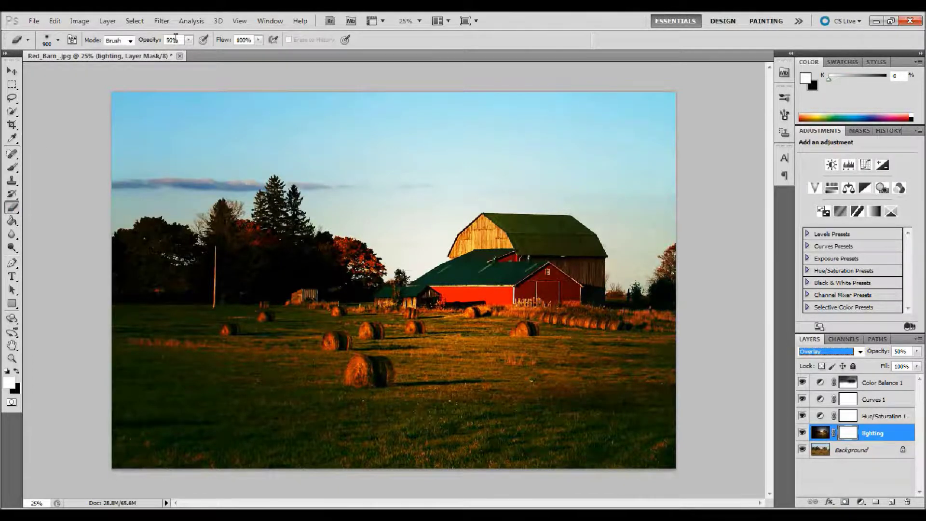
left_click(49, 43)
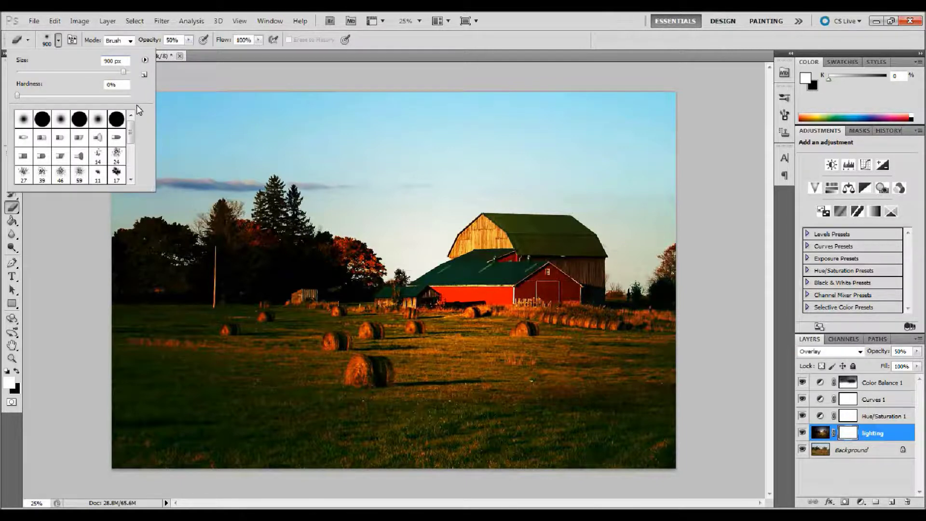
left_click(289, 216)
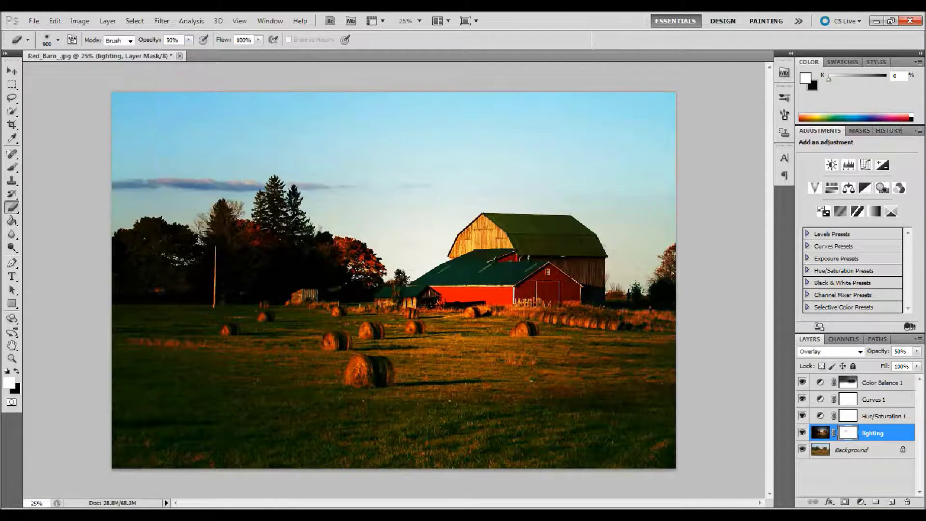
left_click(249, 235)
left_click(197, 228)
left_click(141, 227)
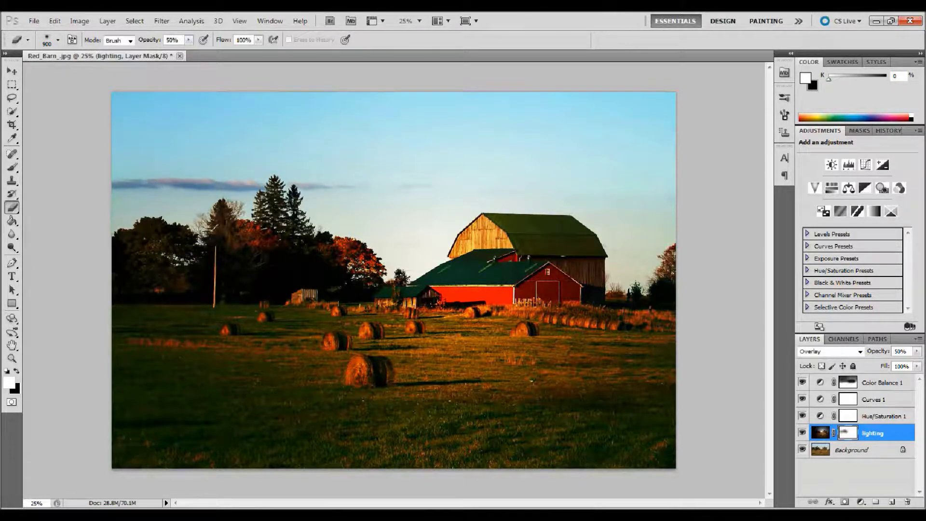
left_click(245, 200)
left_click(208, 220)
left_click(157, 213)
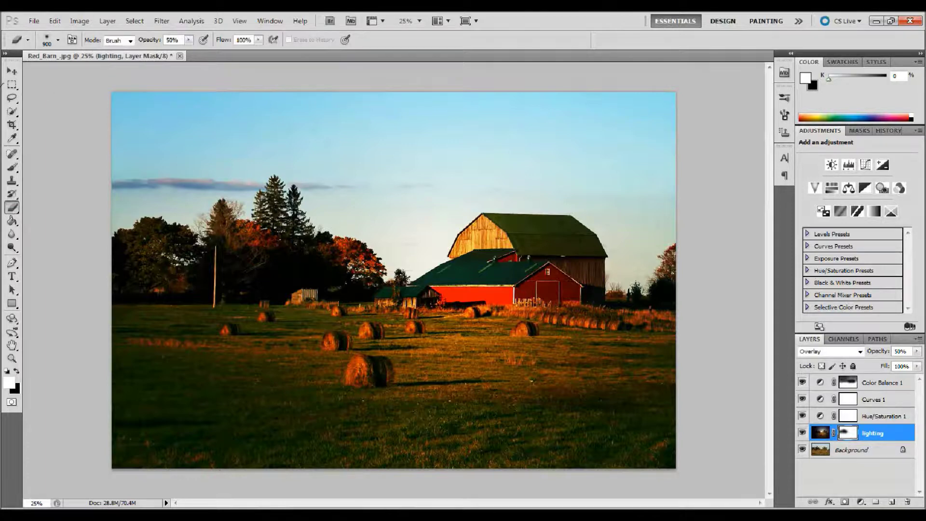
Switch to the Move tool, then hide and reshow the lighting and adjustment layers to compare the edit with the original photo.
left_click(12, 71)
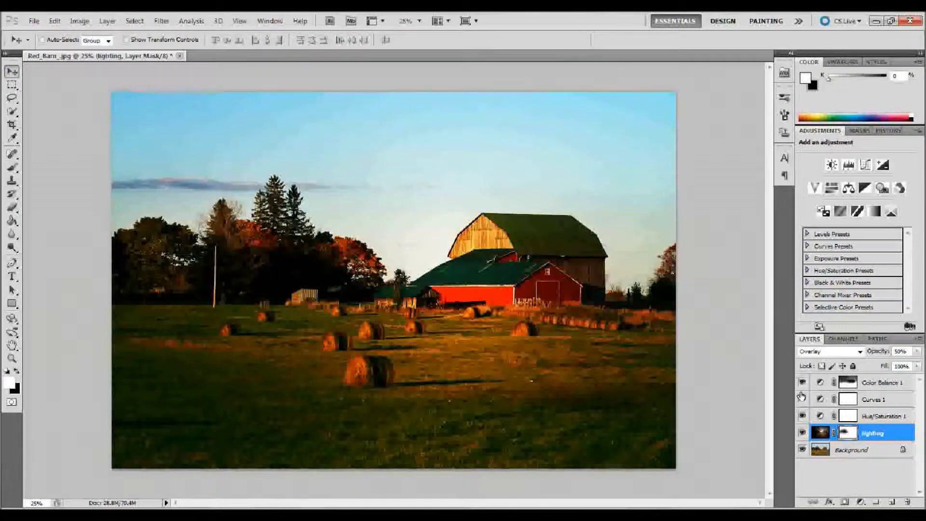
left_click(801, 434)
left_click_drag(801, 433, 803, 387)
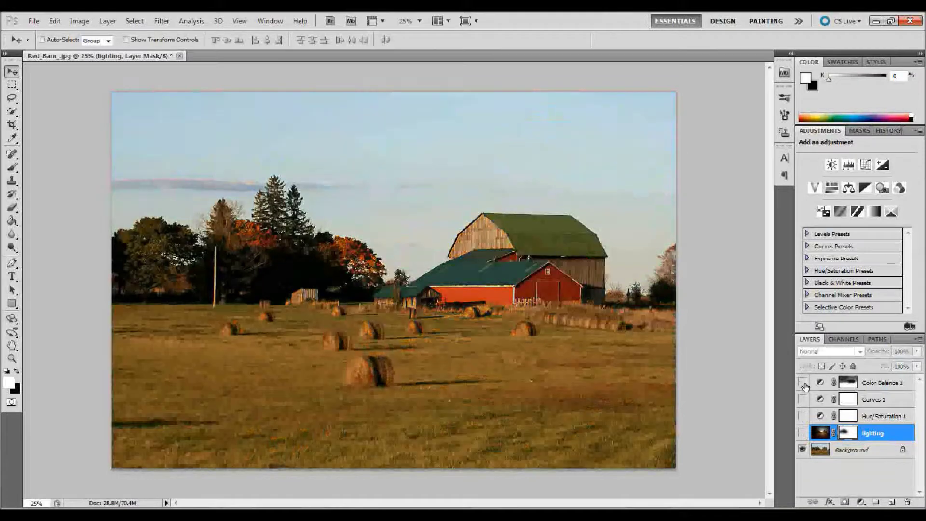
left_click_drag(803, 385, 803, 432)
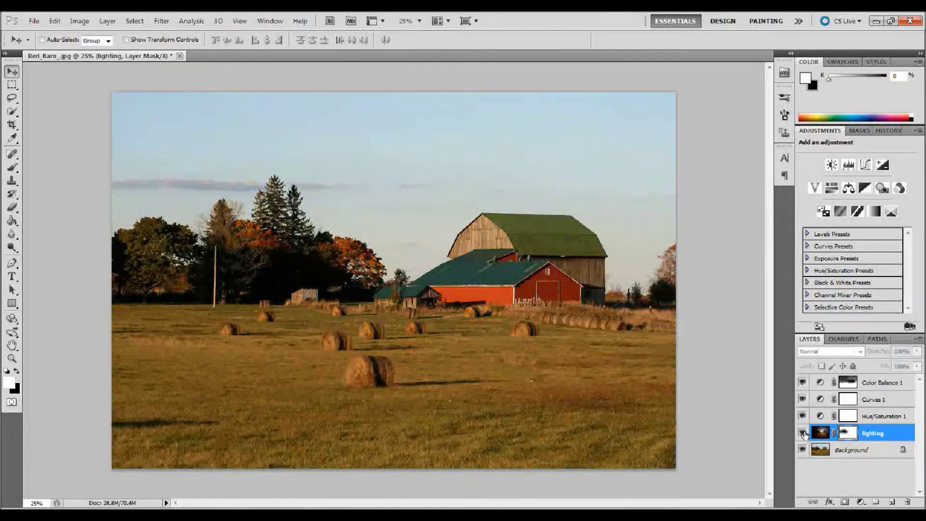